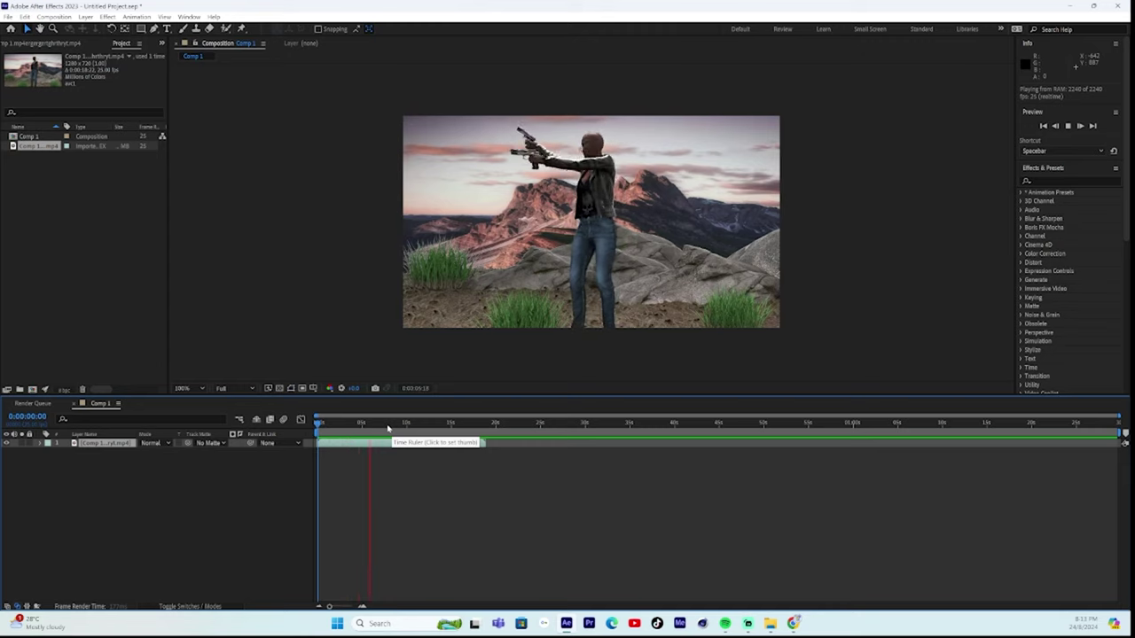
# Step: Duplicate the footage layer in Comp 1
pyautogui.moveTo(387, 428); pyautogui.dragTo(484, 437)
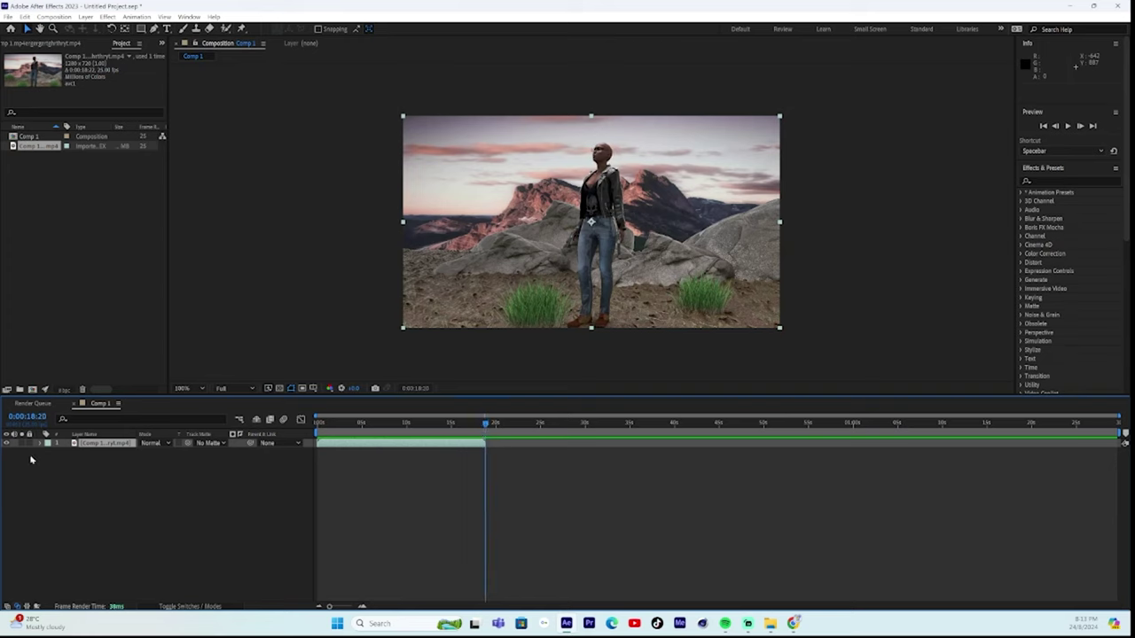
pyautogui.click(93, 448)
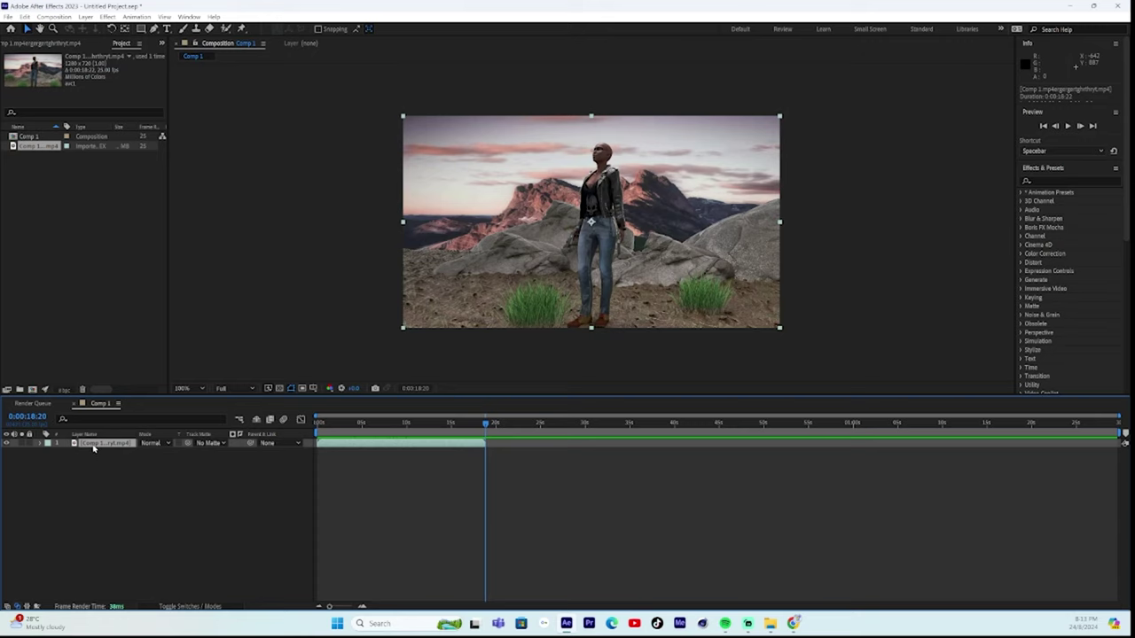
pyautogui.hotkey('ctrl', 'd')
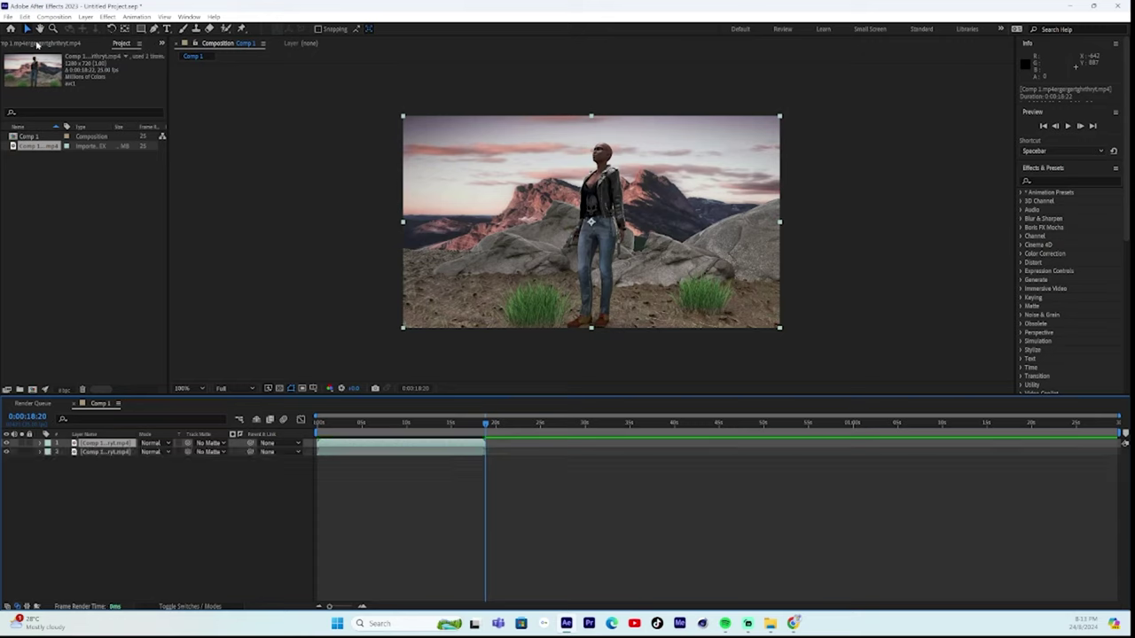
pyautogui.click(27, 17)
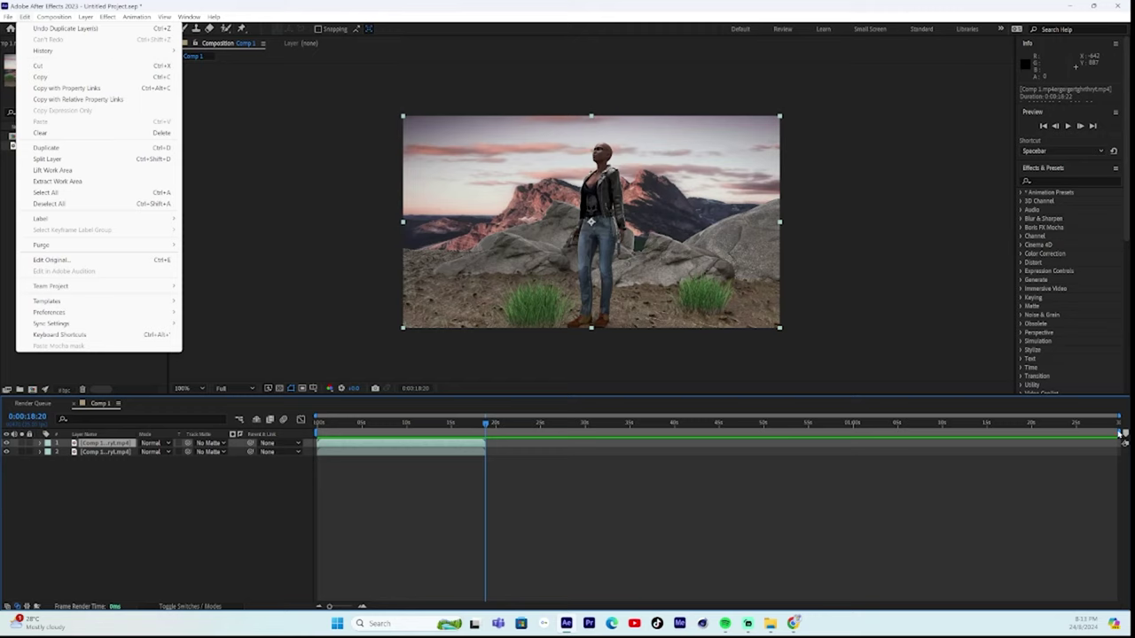
# Step: Shorten the work area so it ends where the footage ends, at about 0:00:18:20, and preview it
pyautogui.moveTo(1121, 436); pyautogui.dragTo(489, 440)
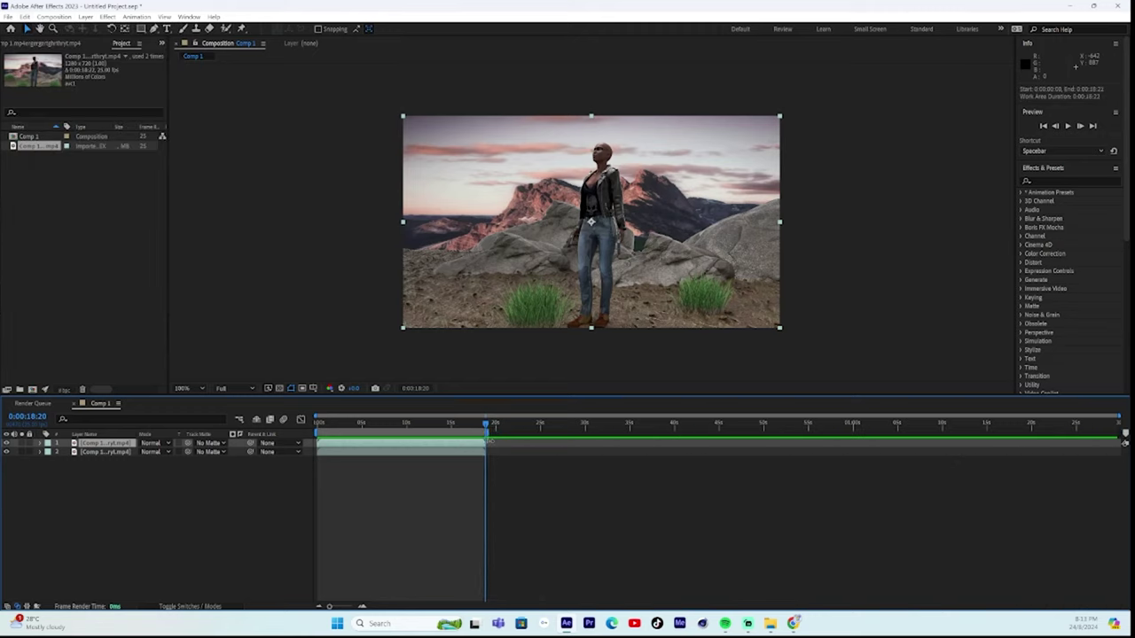
pyautogui.press('space')
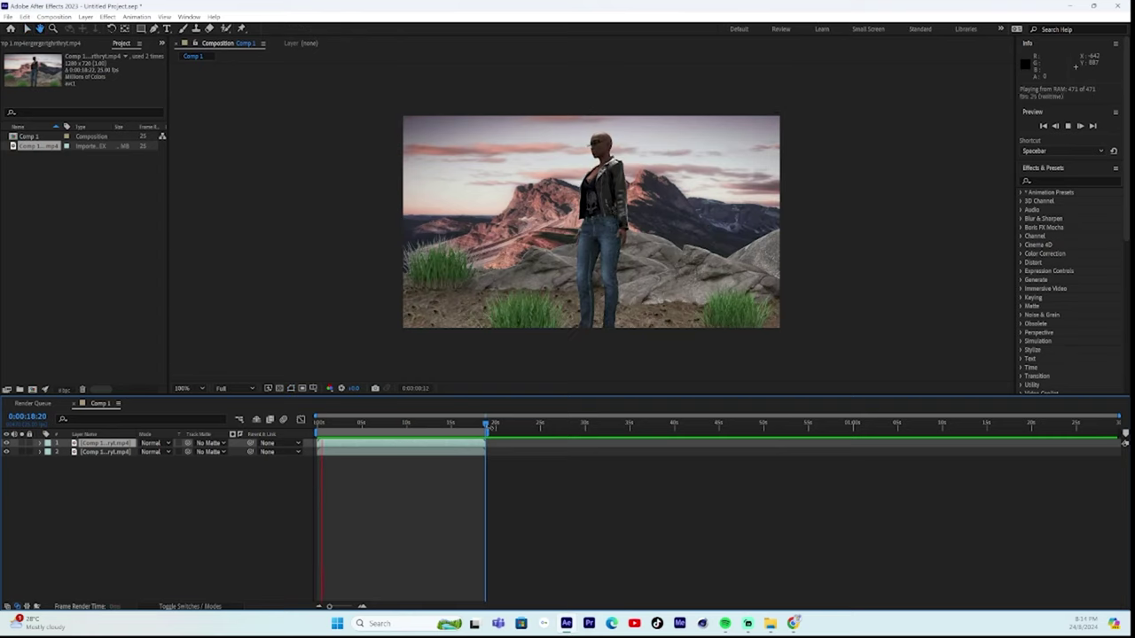
pyautogui.moveTo(486, 432); pyautogui.dragTo(589, 433)
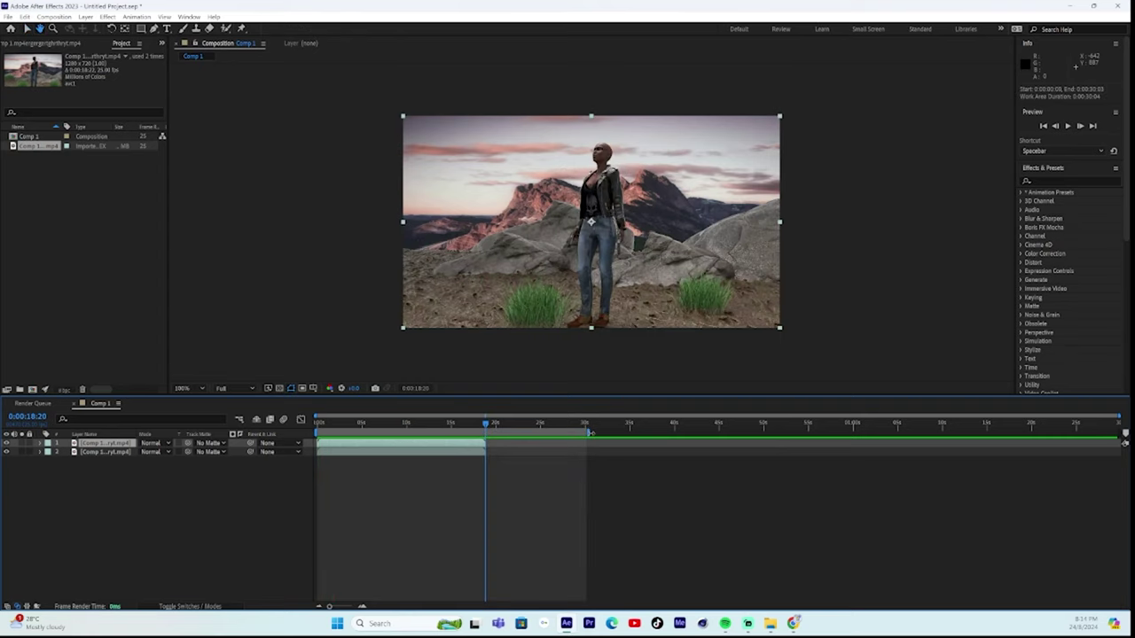
pyautogui.hotkey('ctrl', 'z')
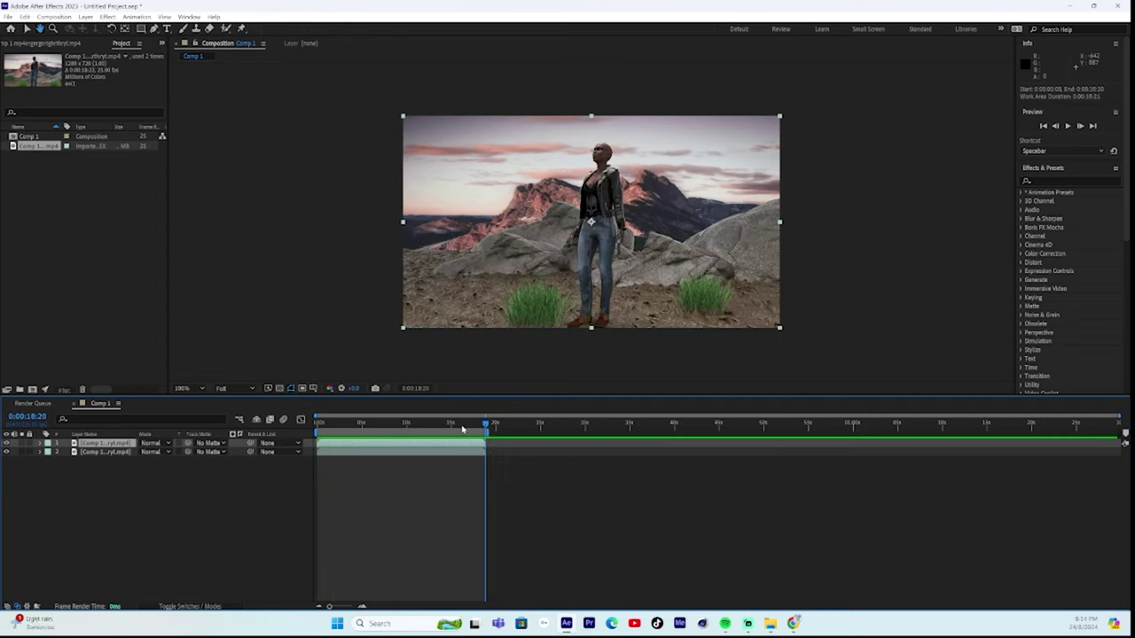
# Step: Find the CC Mr. Mercury effect and apply it to the upper copy of the footage
pyautogui.moveTo(463, 430); pyautogui.dragTo(402, 437)
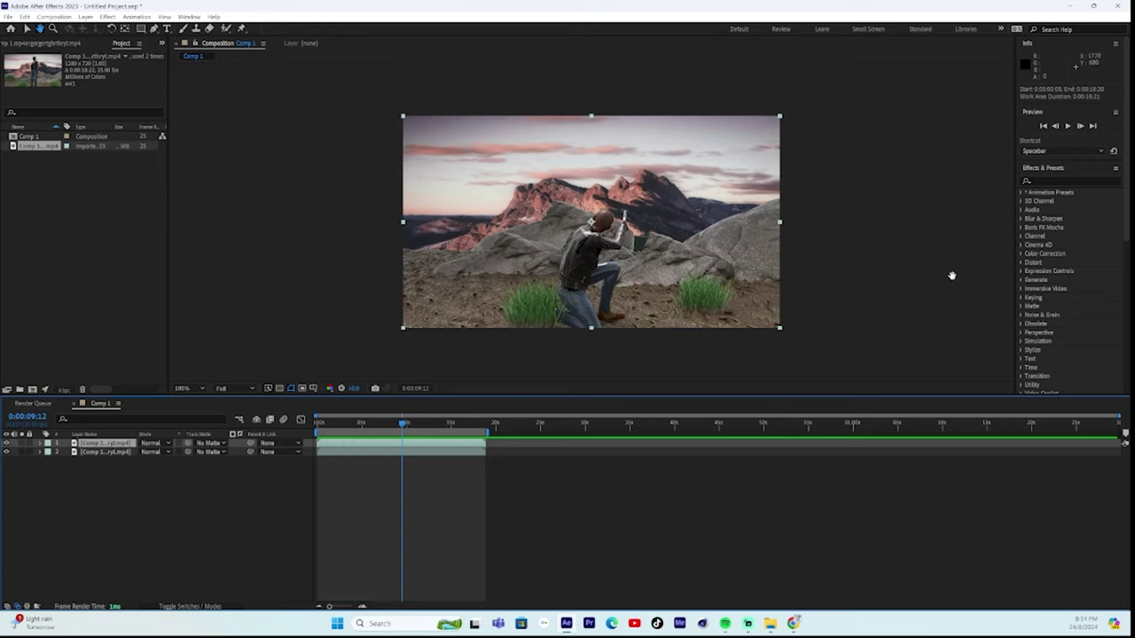
pyautogui.click(1046, 181)
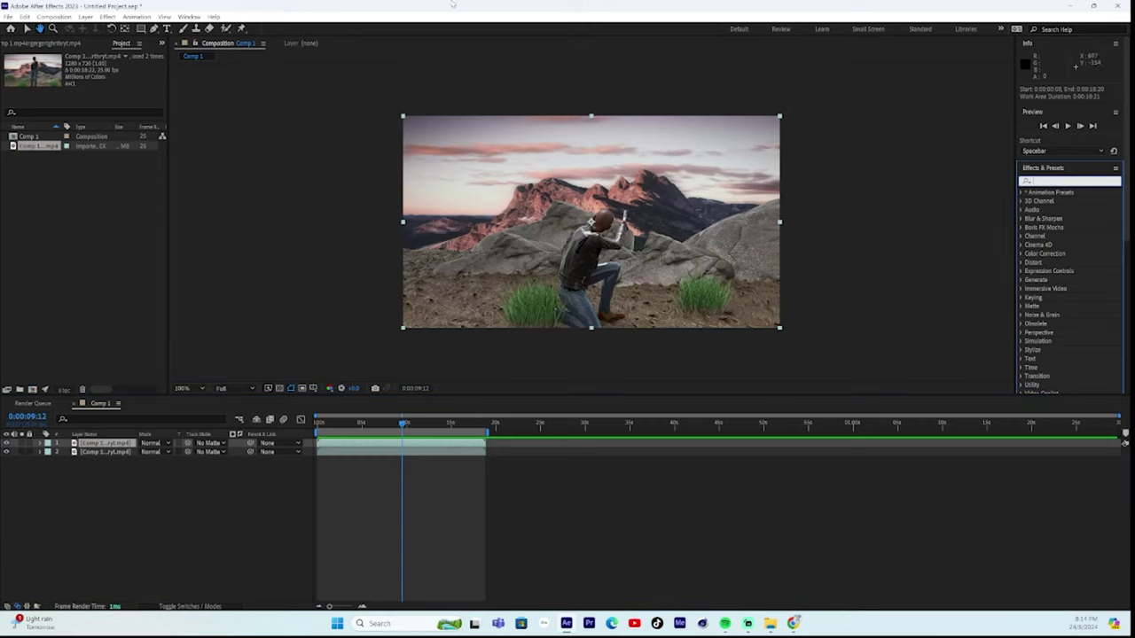
pyautogui.write('merc')
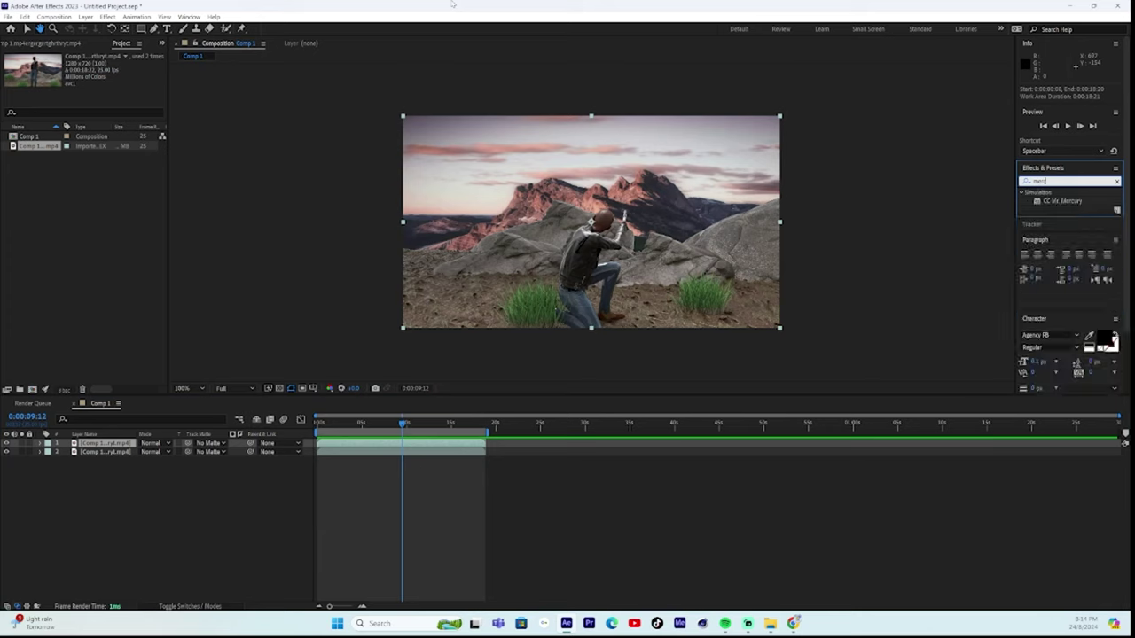
pyautogui.write('ury')
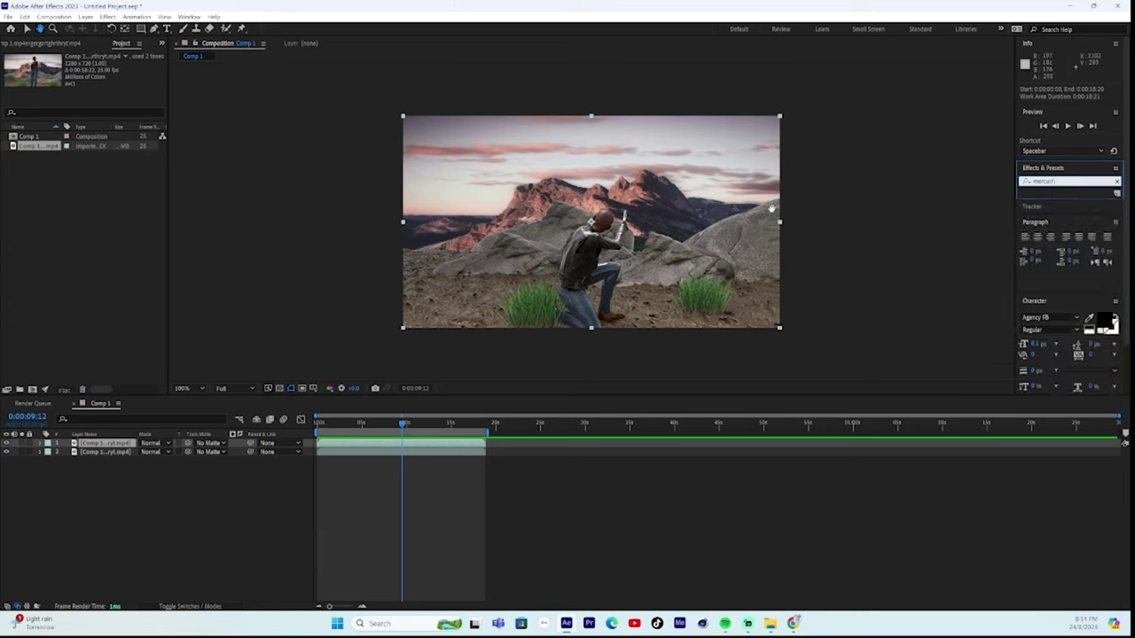
pyautogui.press('BackSpace')
pyautogui.press('BackSpace')
pyautogui.click(1065, 202)
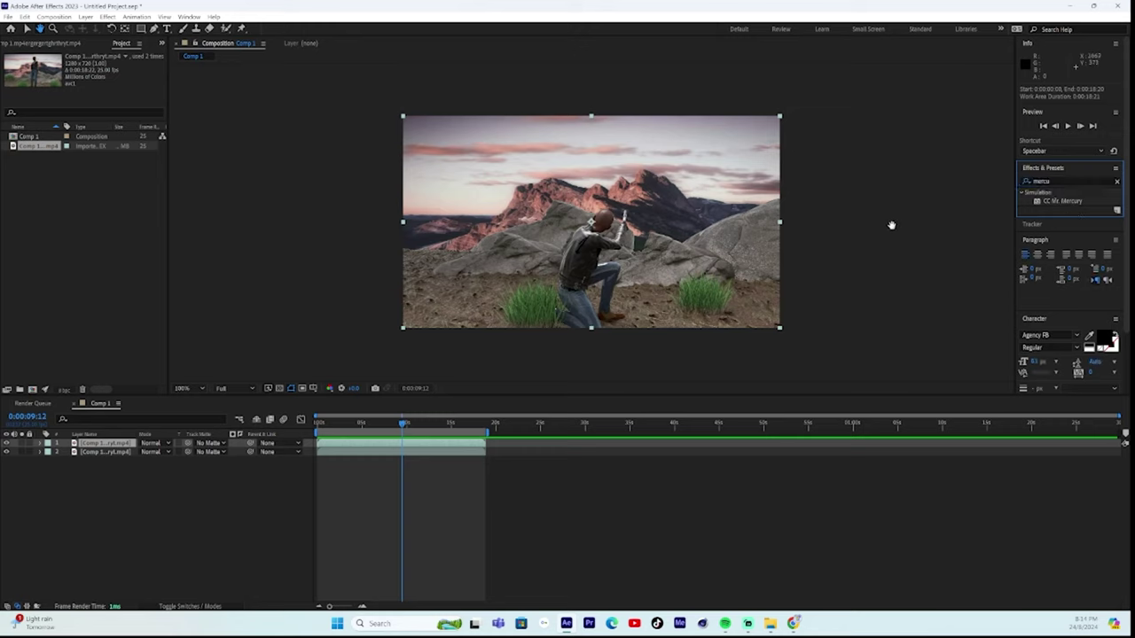
pyautogui.click(26, 31)
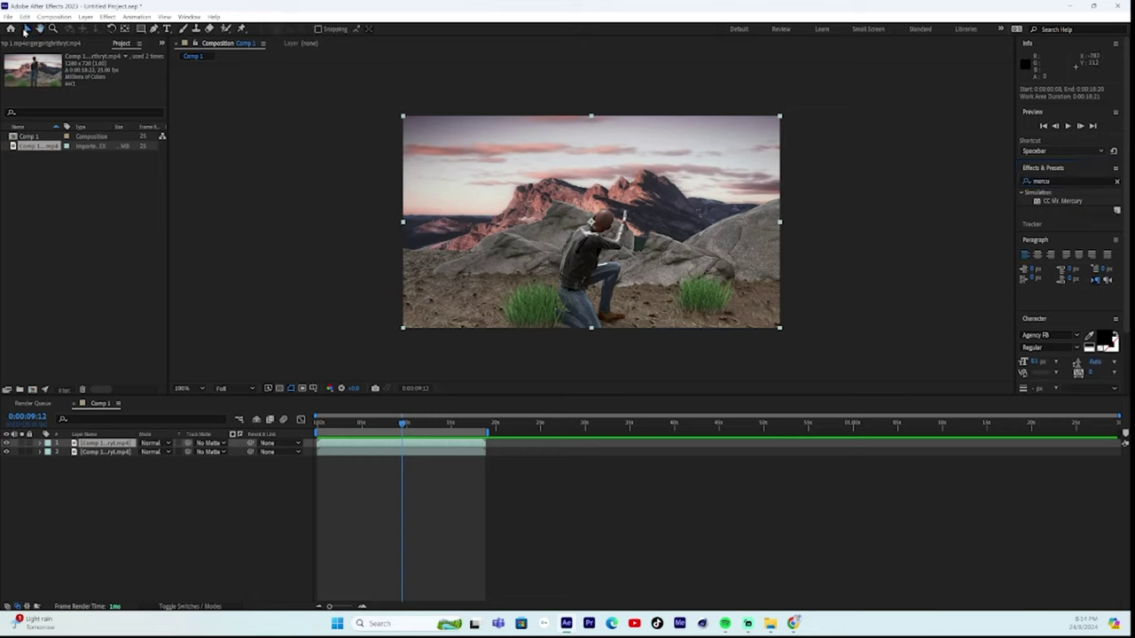
pyautogui.moveTo(1055, 203); pyautogui.dragTo(103, 449)
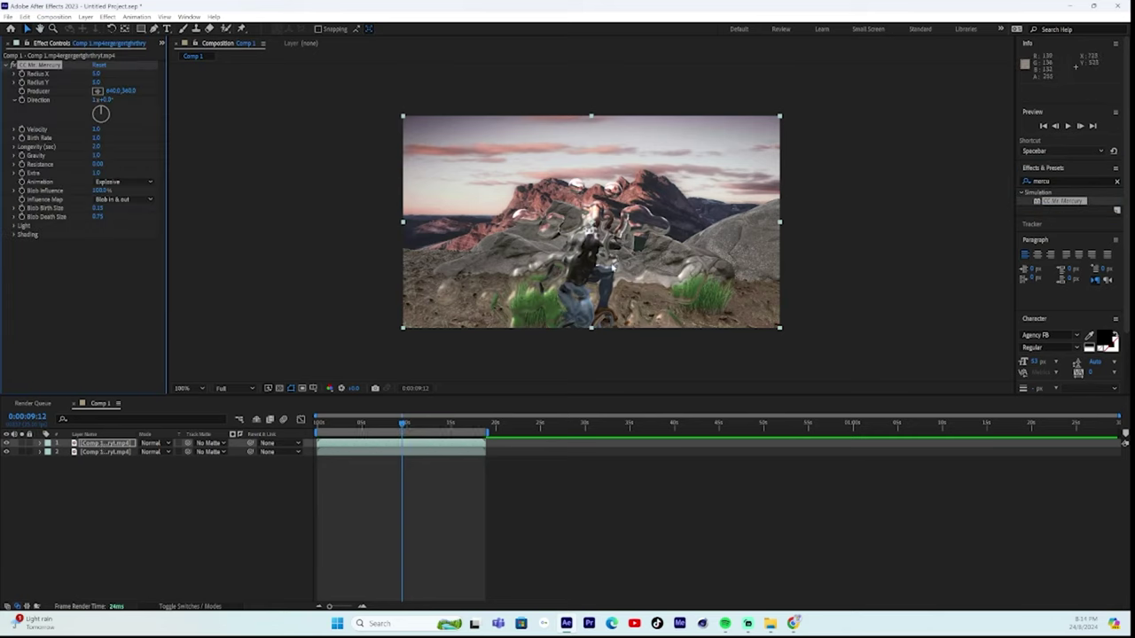
# Step: Set the Mercury effect's Radius X to about 552, Radius Y to 0 and Direction to 131°
pyautogui.moveTo(320, 426); pyautogui.dragTo(400, 426)
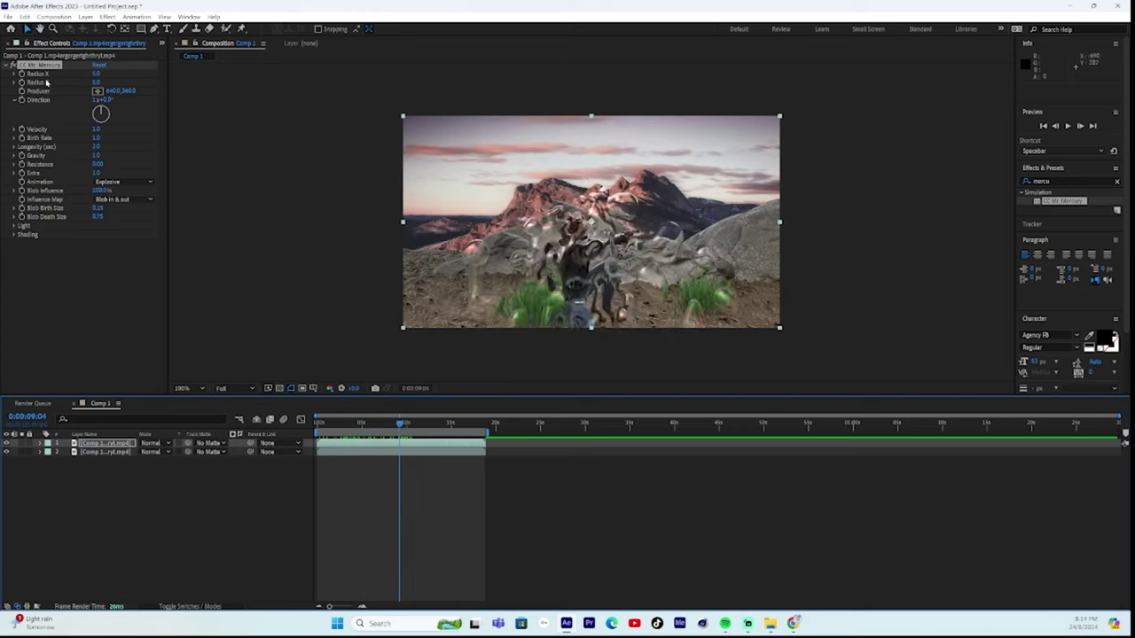
pyautogui.moveTo(96, 72); pyautogui.dragTo(409, 105)
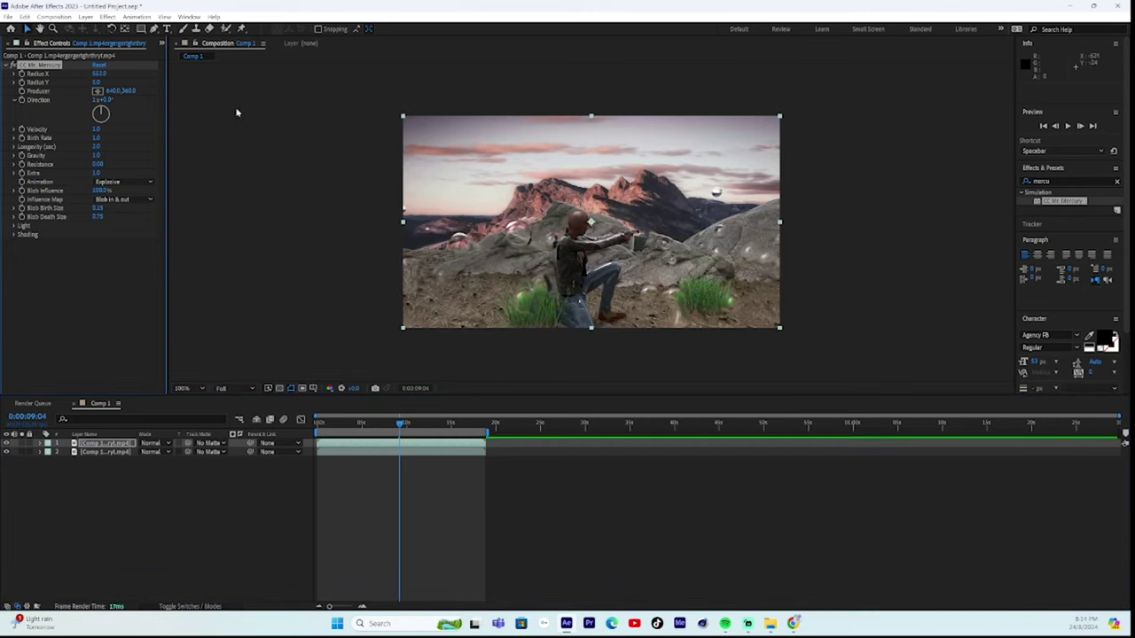
pyautogui.moveTo(95, 82)
pyautogui.mouseDown()
pyautogui.moveTo(116, 75)
pyautogui.moveTo(113, 100)
pyautogui.moveTo(135, 99)
pyautogui.moveTo(110, 99)
pyautogui.moveTo(149, 130)
pyautogui.moveTo(111, 130)
pyautogui.moveTo(191, 135)
pyautogui.mouseUp()
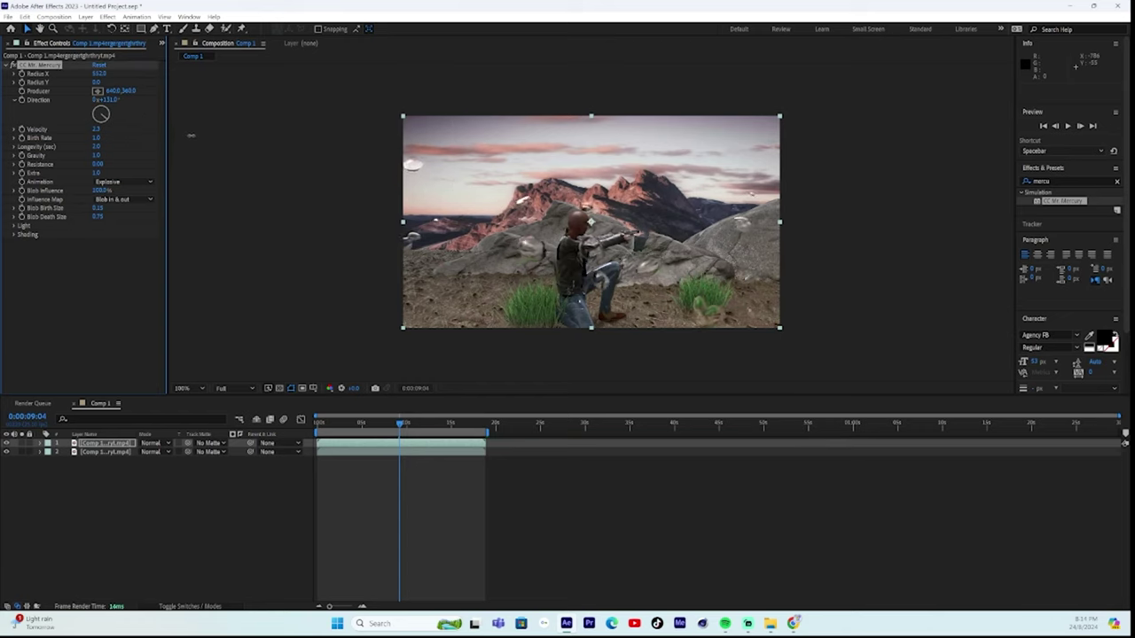
# Step: Set the Mercury effect's Velocity to 2.7, Birth Rate to 2.2 and Longevity to about 3.5 seconds
pyautogui.click(96, 139)
pyautogui.write('2.5')
pyautogui.press('Return')
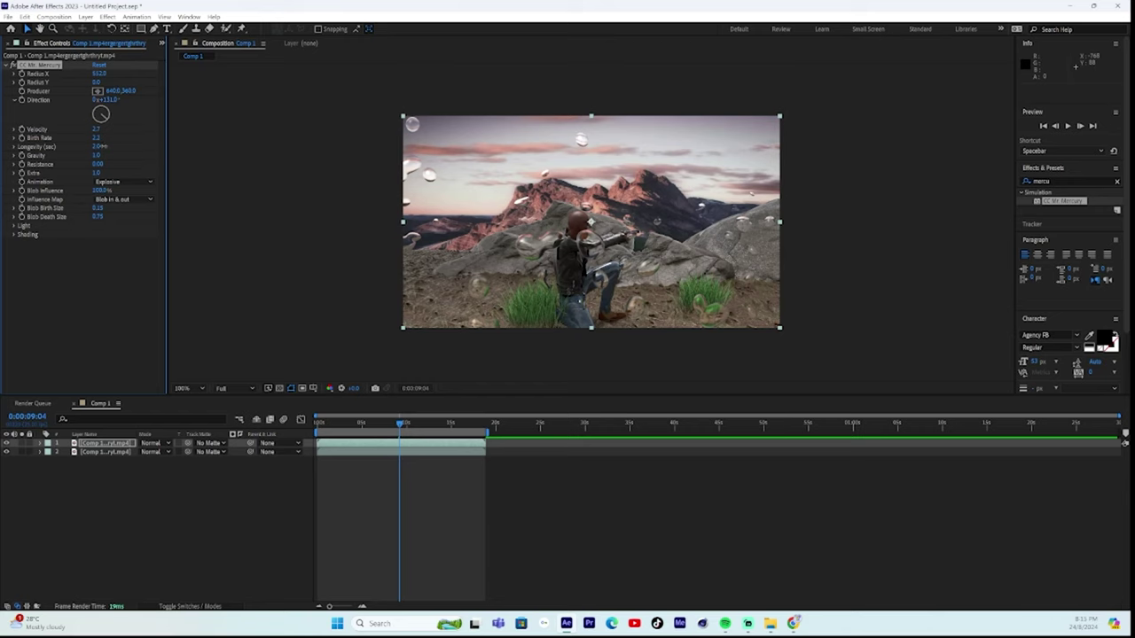
pyautogui.moveTo(96, 147); pyautogui.dragTo(180, 157)
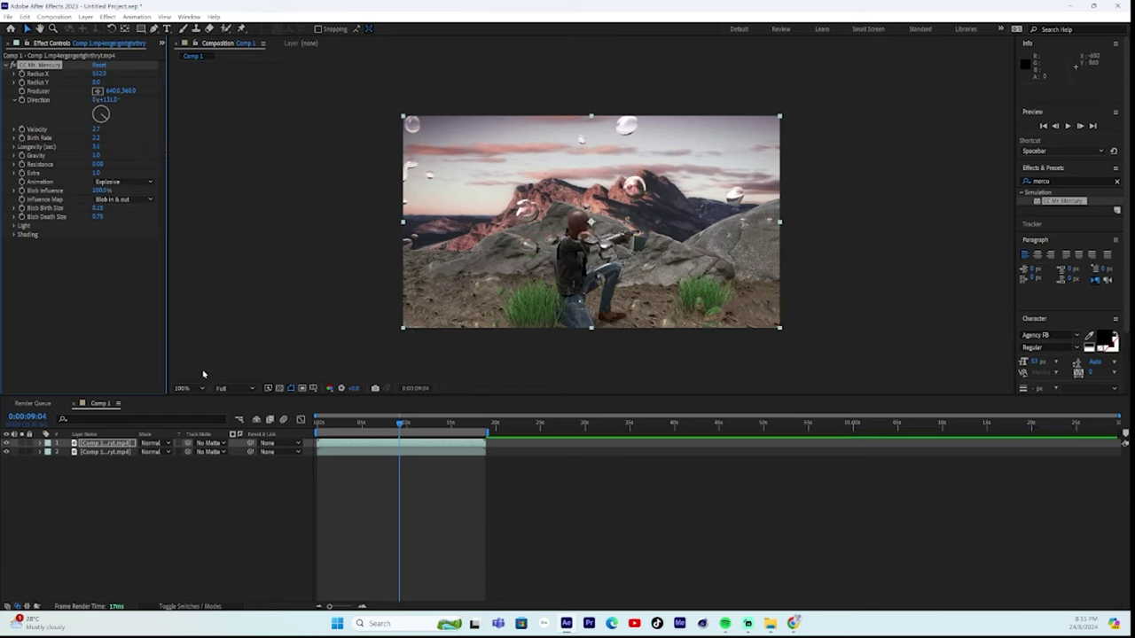
# Step: Preview the droplets from the beginning of the composition
pyautogui.moveTo(358, 427); pyautogui.dragTo(287, 430)
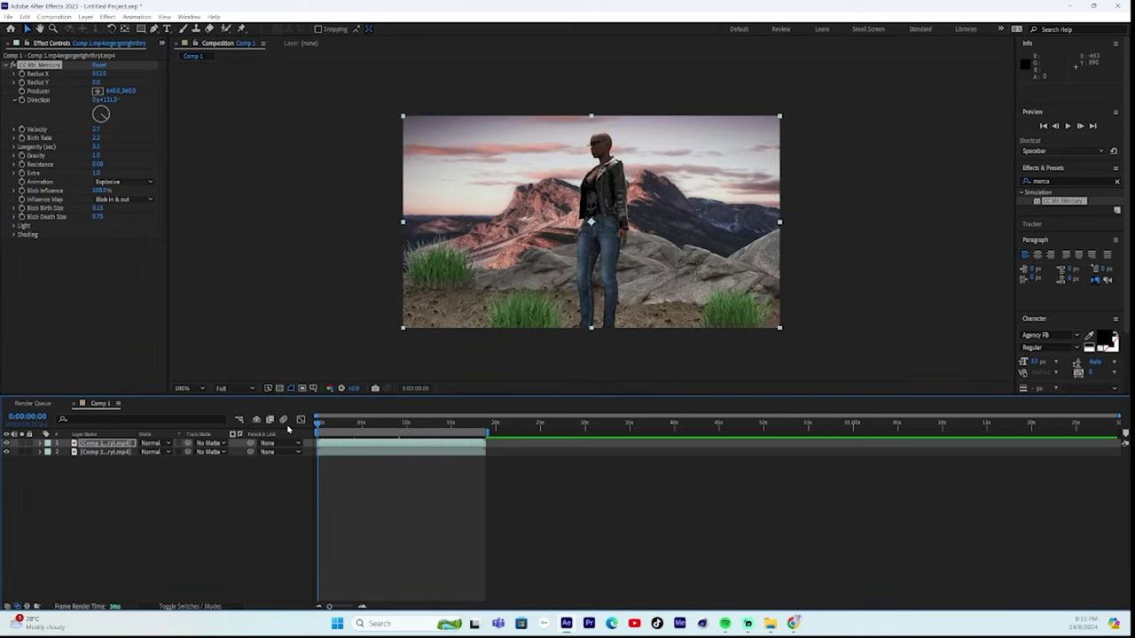
pyautogui.press('space')
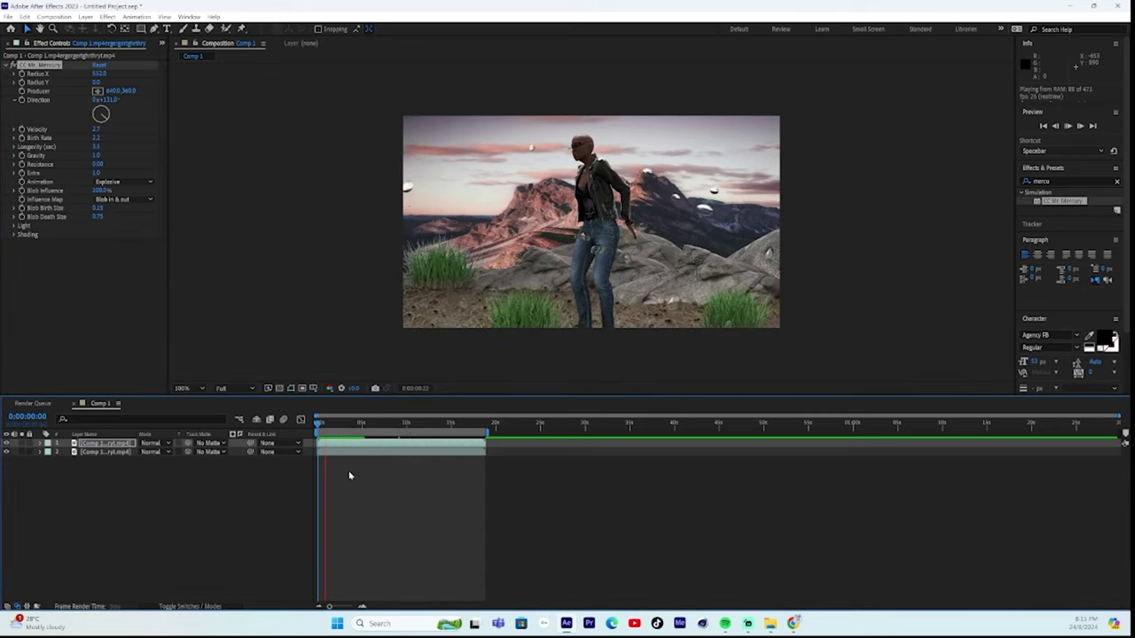
pyautogui.press('space')
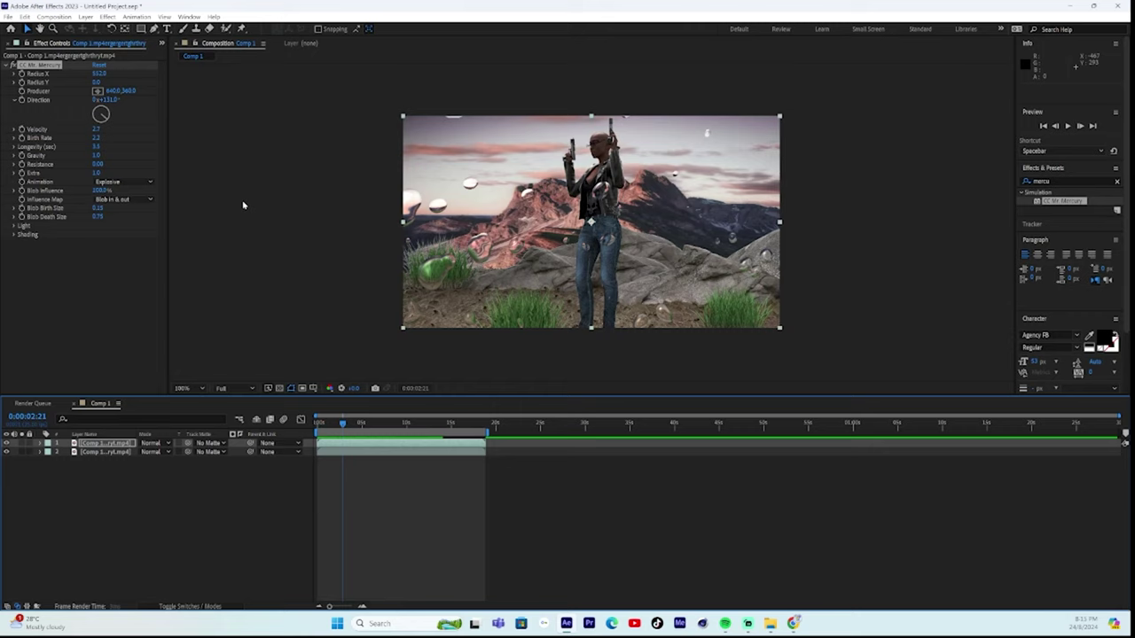
# Step: Set the Mercury effect's Gravity to 0 and preview the droplet motion
pyautogui.click(98, 155)
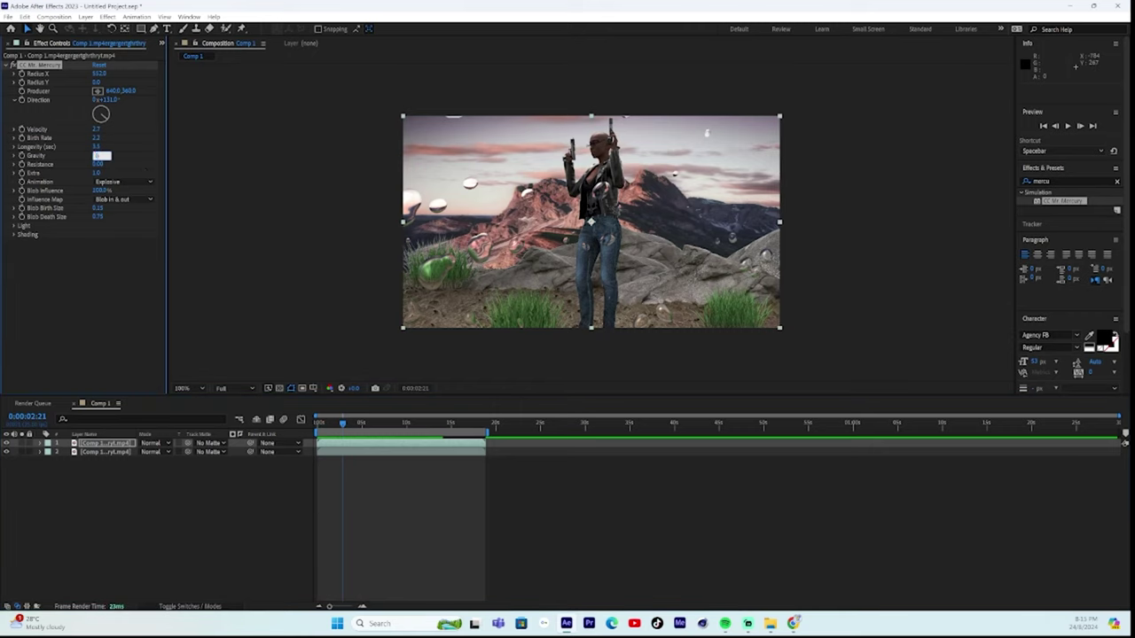
pyautogui.press('Return')
pyautogui.press('space')
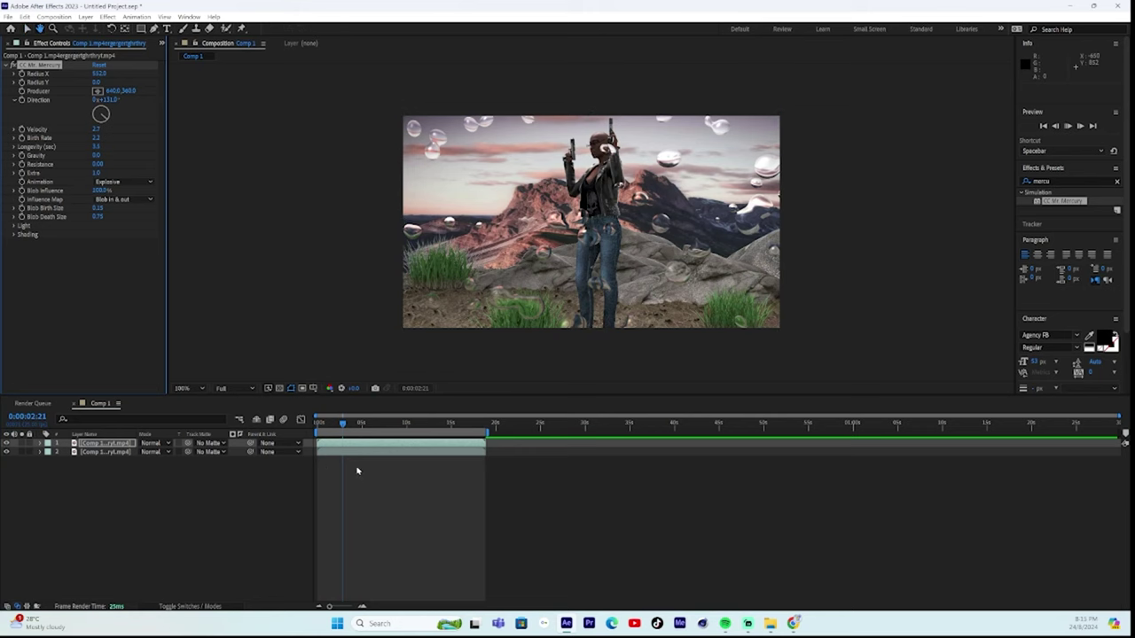
pyautogui.press('space')
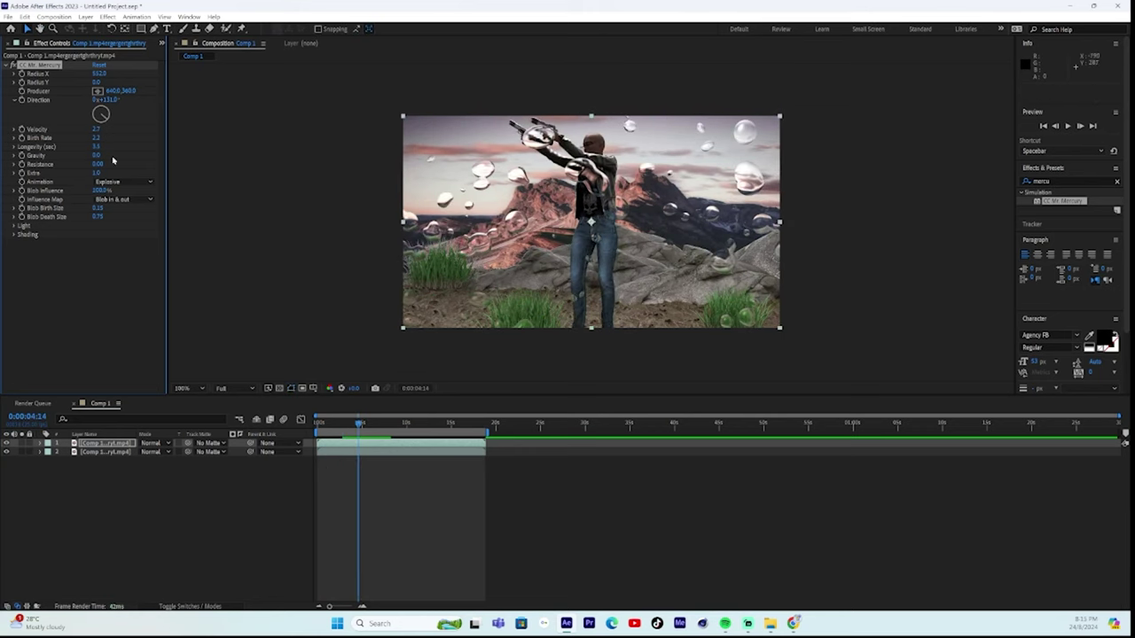
# Step: Set the Mercury effect's Velocity to 3.0
pyautogui.click(96, 130)
pyautogui.write('5')
pyautogui.press('Return')
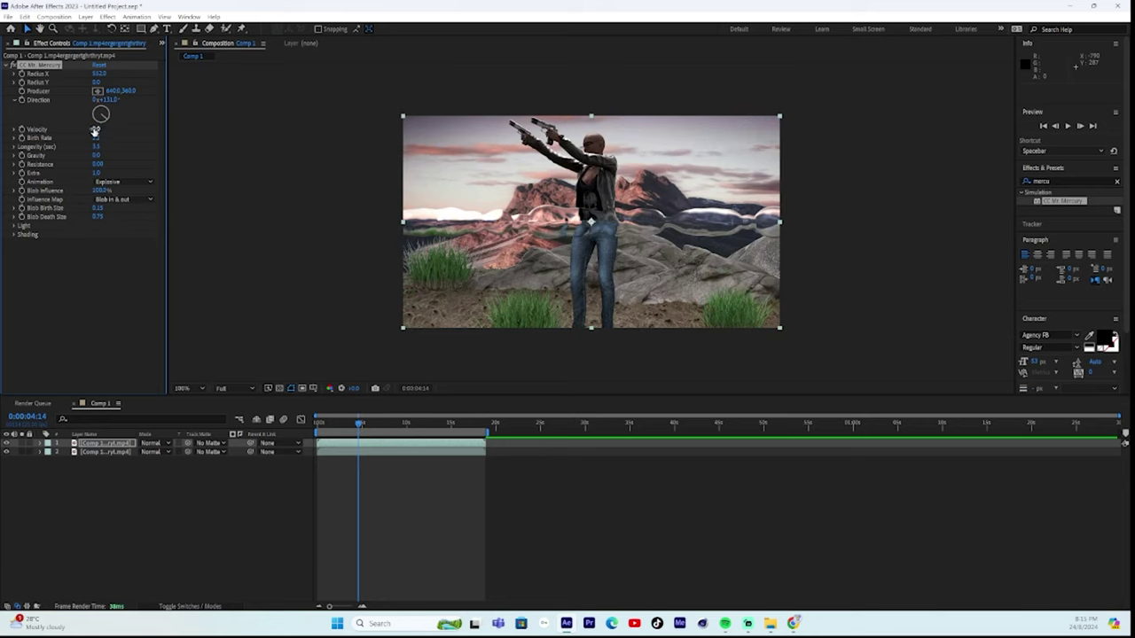
pyautogui.moveTo(97, 131); pyautogui.dragTo(260, 142)
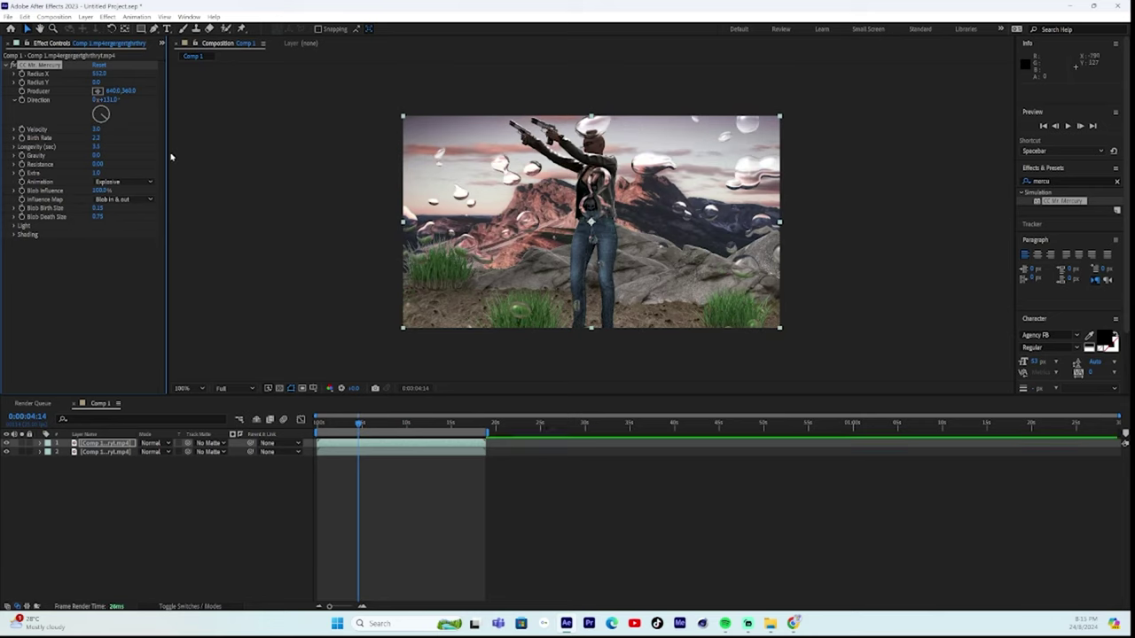
# Step: Try a Longevity of 0 seconds for the Mercury effect and undo the change
pyautogui.click(94, 147)
pyautogui.write('0')
pyautogui.press('Return')
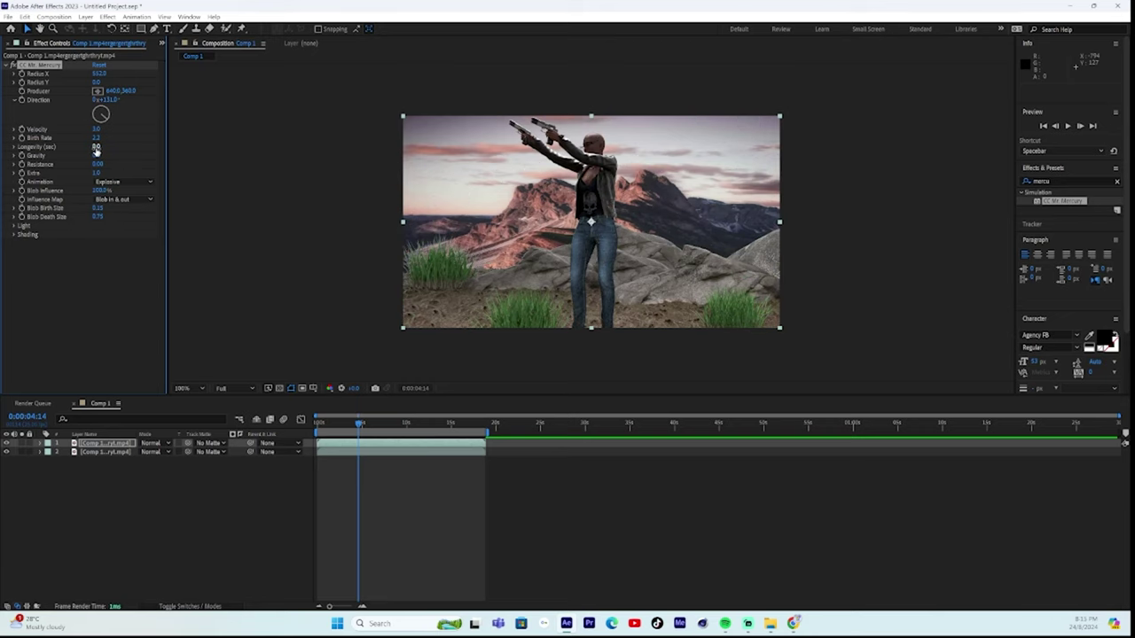
pyautogui.hotkey('ctrl', 'z')
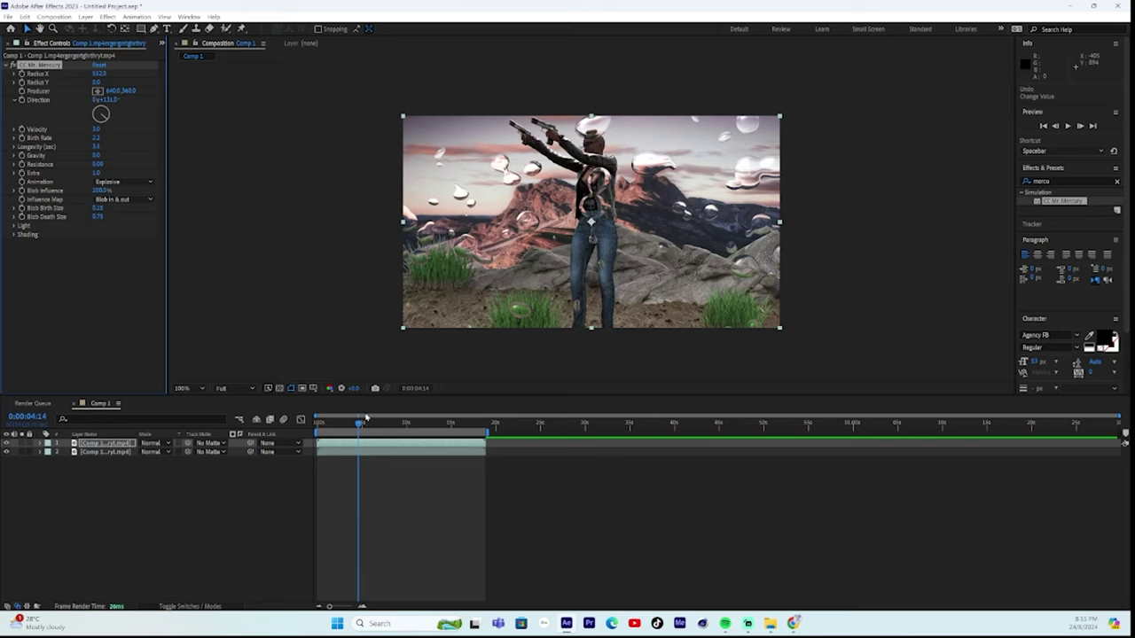
# Step: Preview the droplets, switch the Influence Map to Constant Blobs and reduce Blob Death Size to about 0.38
pyautogui.press('space')
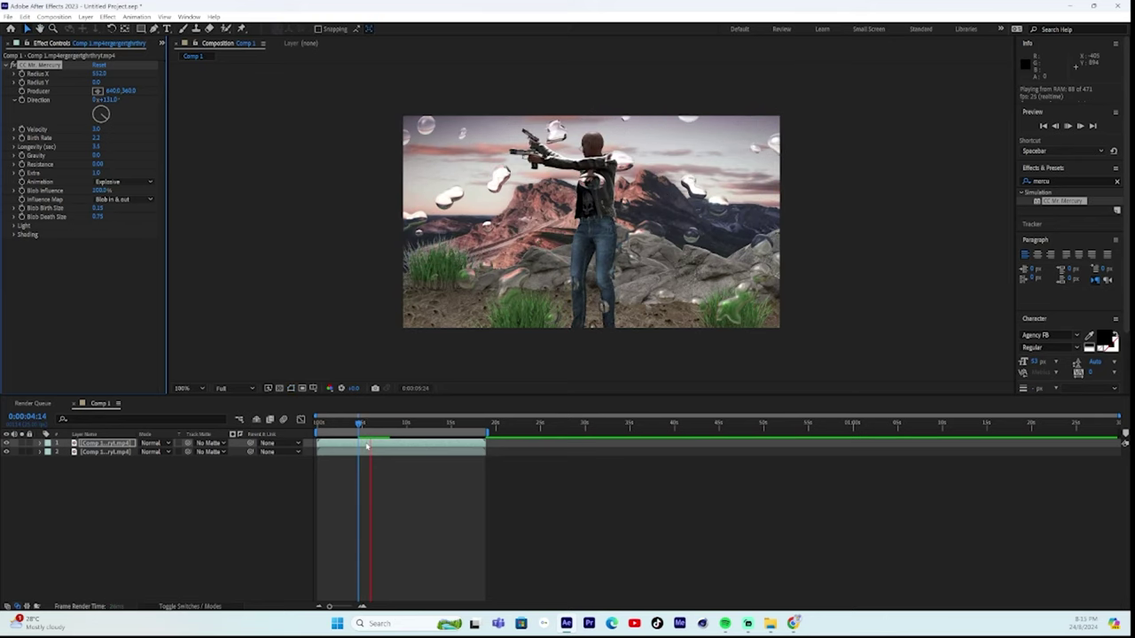
pyautogui.press('space')
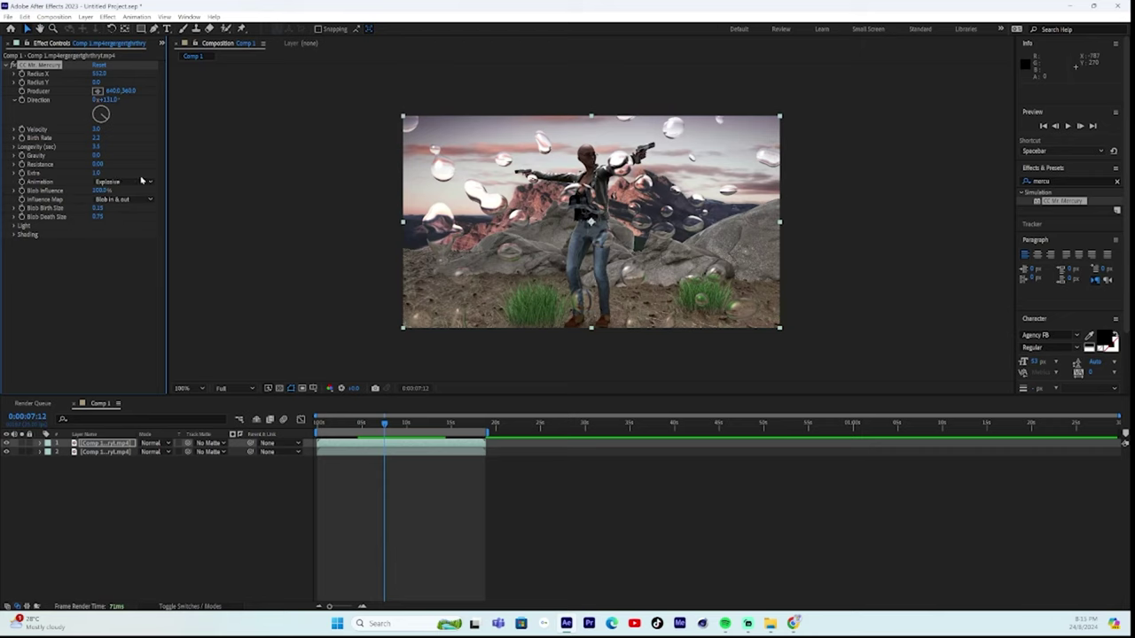
pyautogui.click(122, 198)
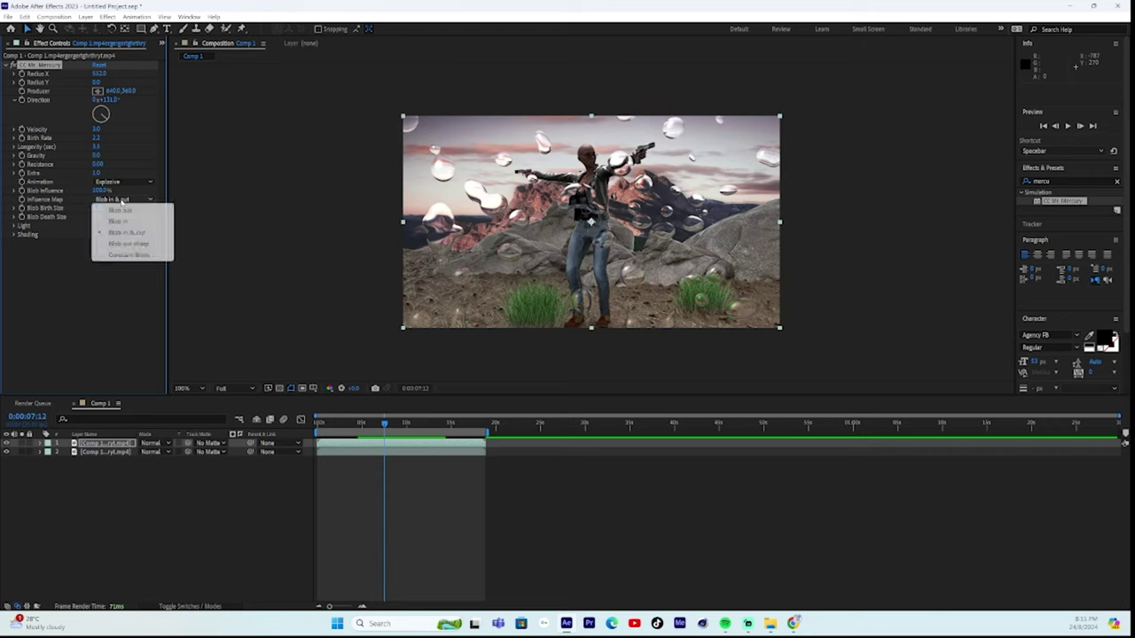
pyautogui.click(138, 255)
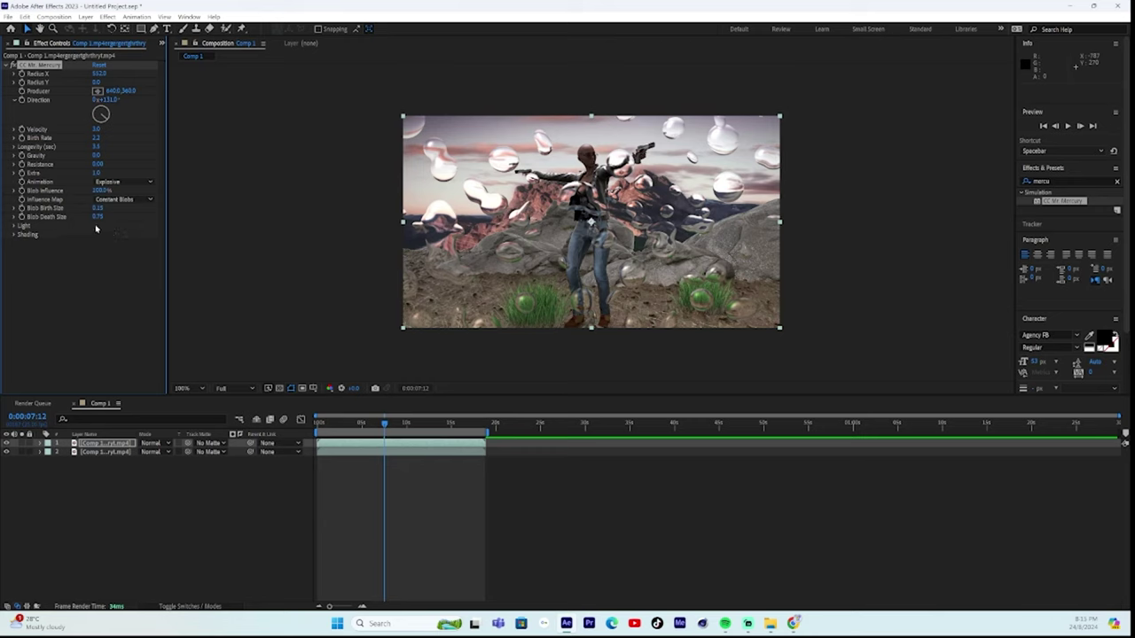
pyautogui.moveTo(91, 216); pyautogui.dragTo(70, 216)
pyautogui.press('space')
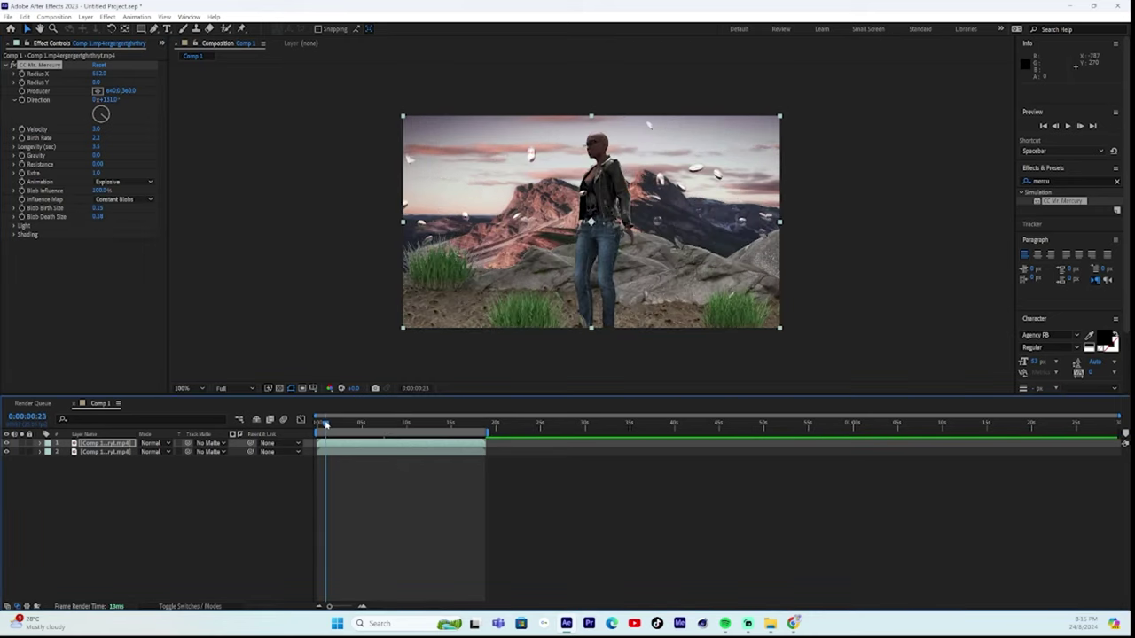
# Step: Preview the droplets, try a Longevity of 0 seconds for the Mercury effect and return to the start of the composition
pyautogui.press('space')
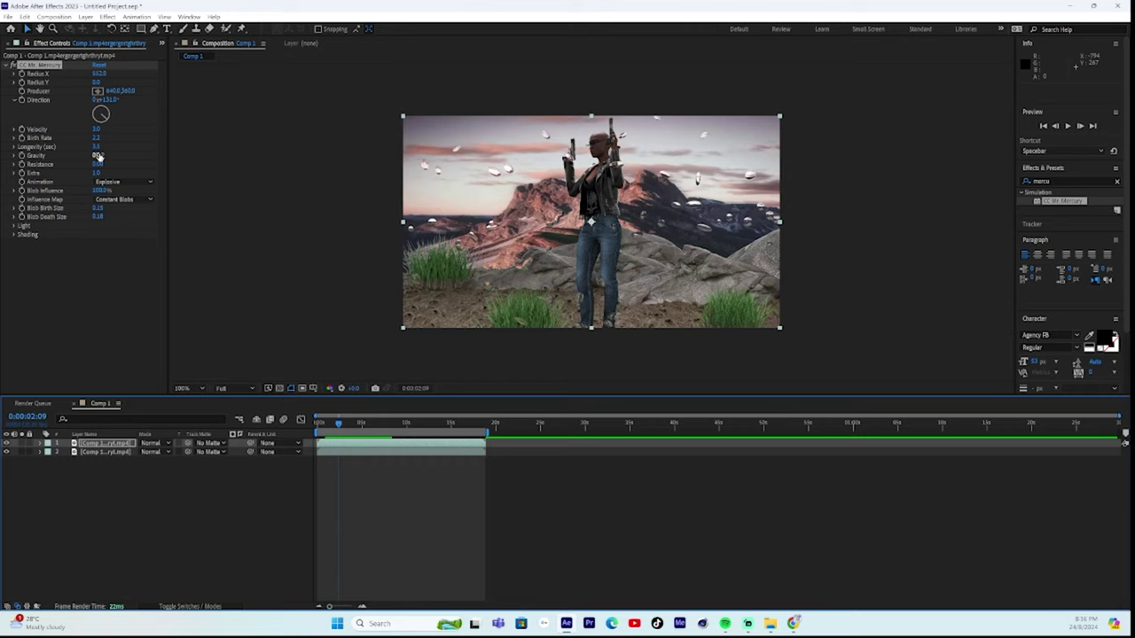
pyautogui.click(99, 146)
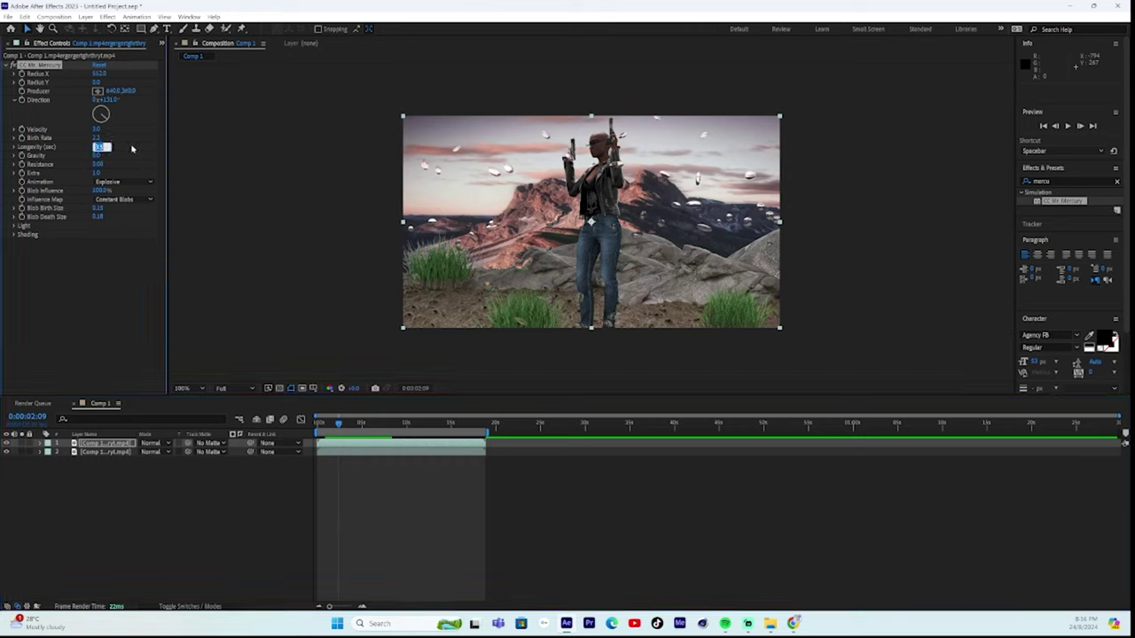
pyautogui.write('0')
pyautogui.click(205, 203)
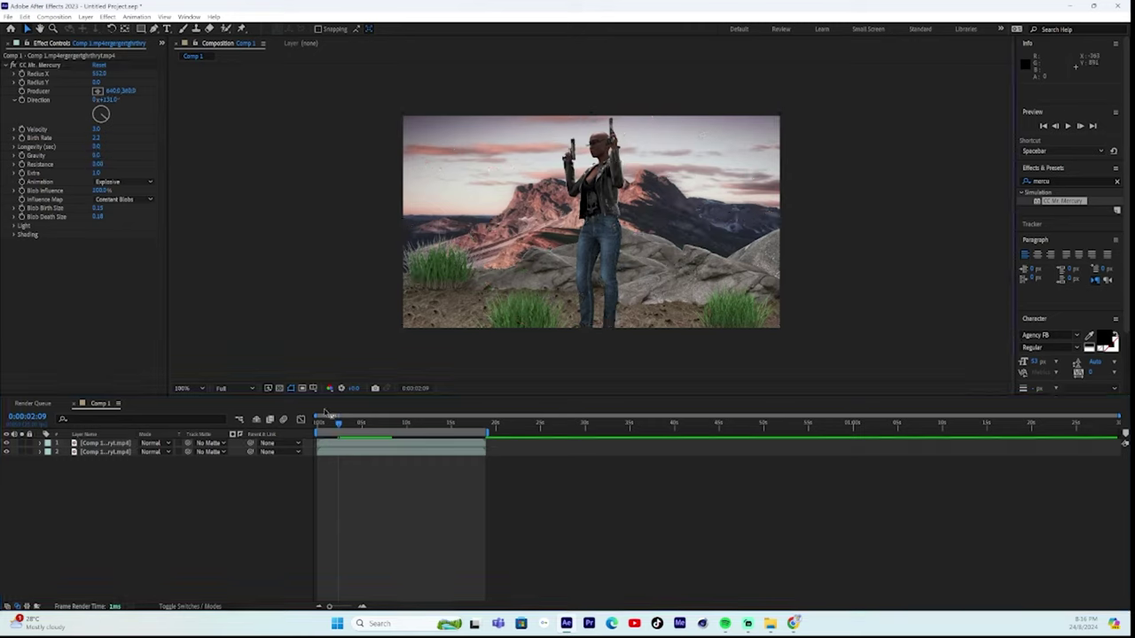
pyautogui.moveTo(338, 425); pyautogui.dragTo(315, 427)
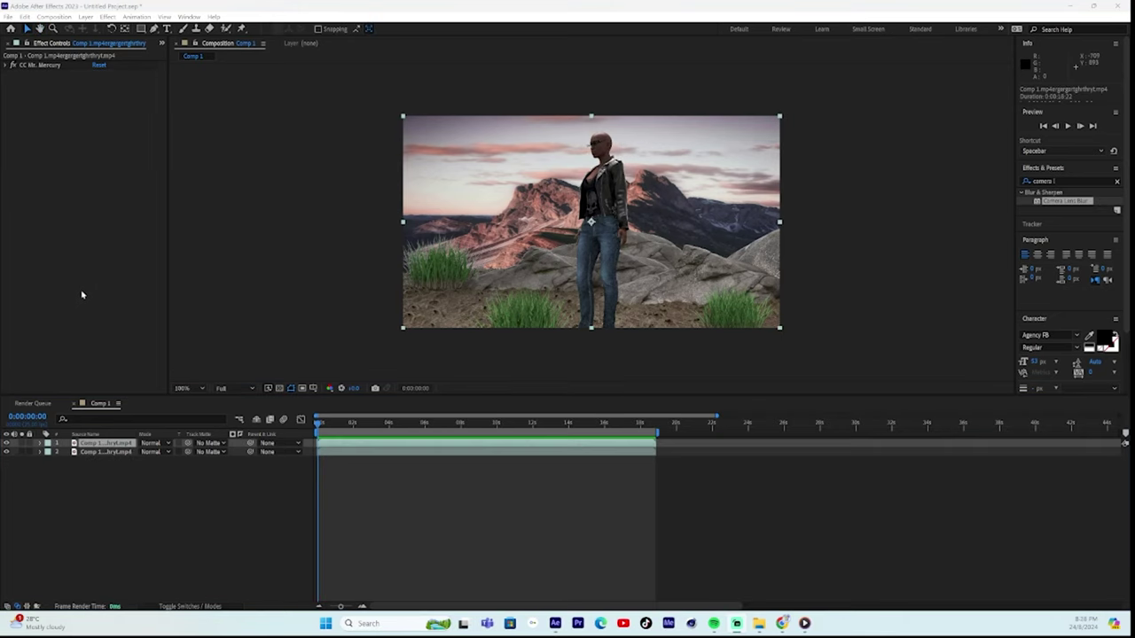
# Step: Play the composition from the start to review the floating droplets over the footage
pyautogui.moveTo(487, 433)
pyautogui.mouseDown()
pyautogui.moveTo(503, 433)
pyautogui.moveTo(487, 433)
pyautogui.mouseUp()
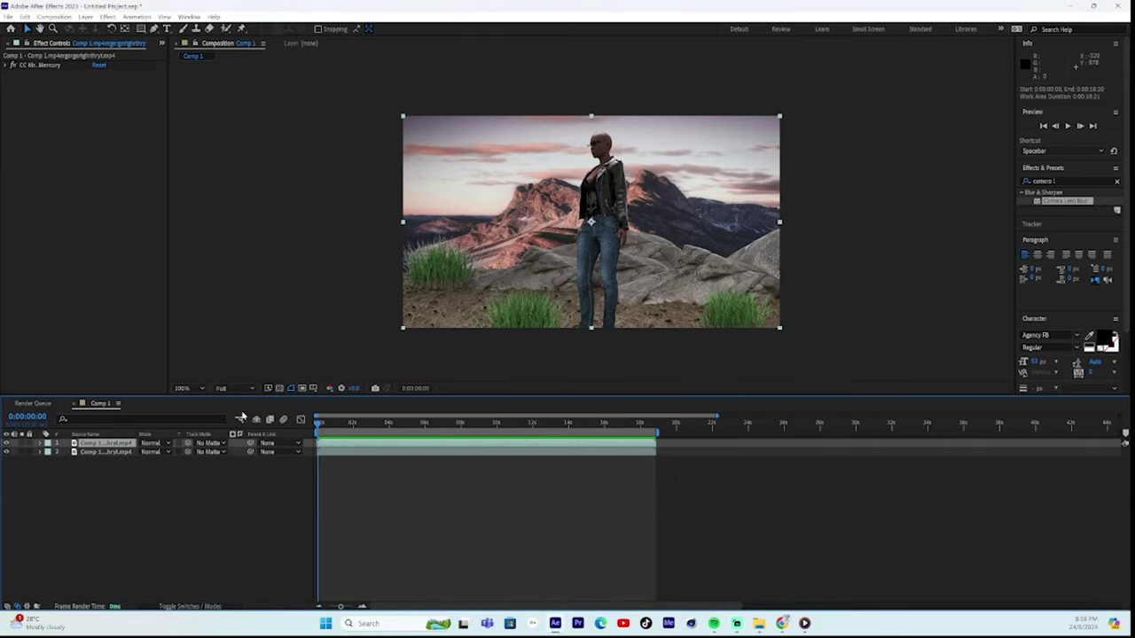
pyautogui.moveTo(321, 426)
pyautogui.mouseDown()
pyautogui.moveTo(360, 428)
pyautogui.moveTo(317, 426)
pyautogui.mouseUp()
pyautogui.press('space')
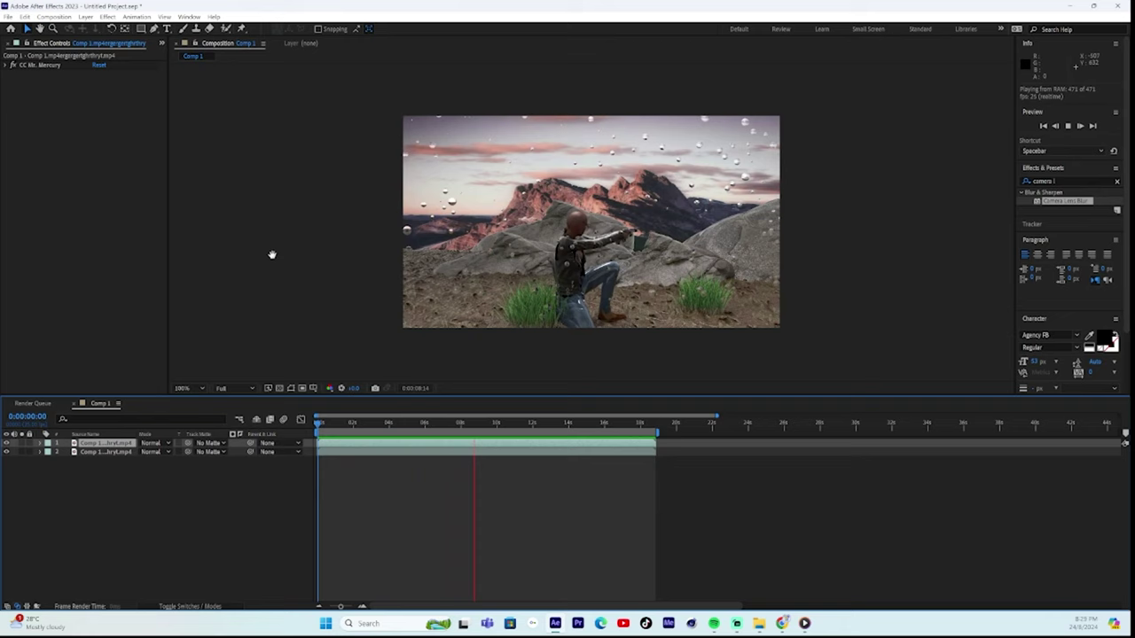
pyautogui.press('space')
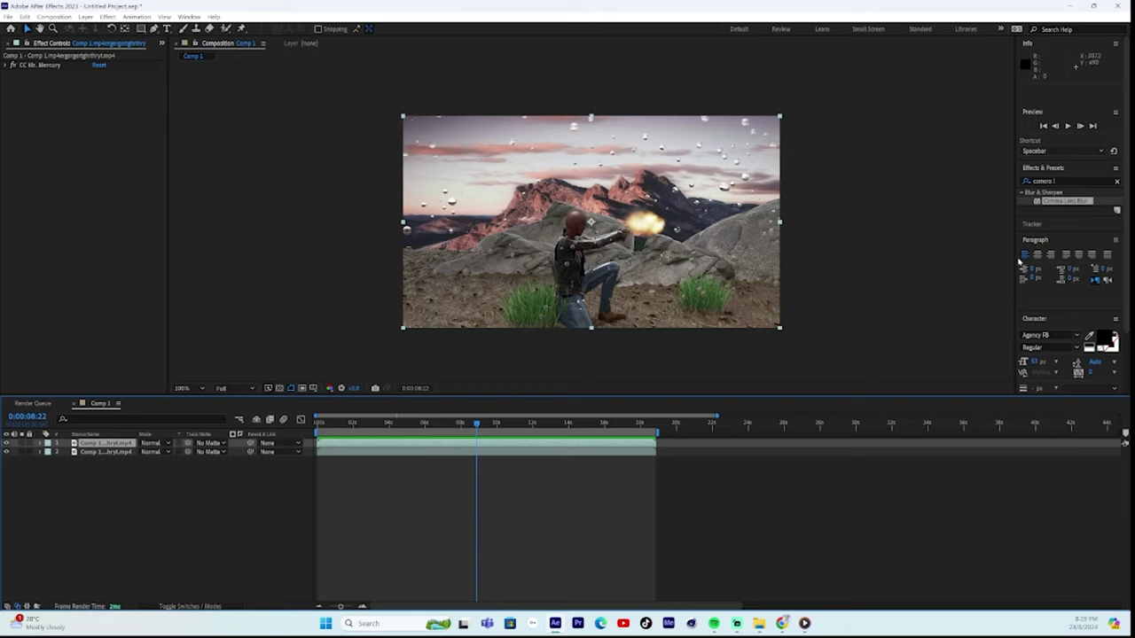
pyautogui.click(1064, 181)
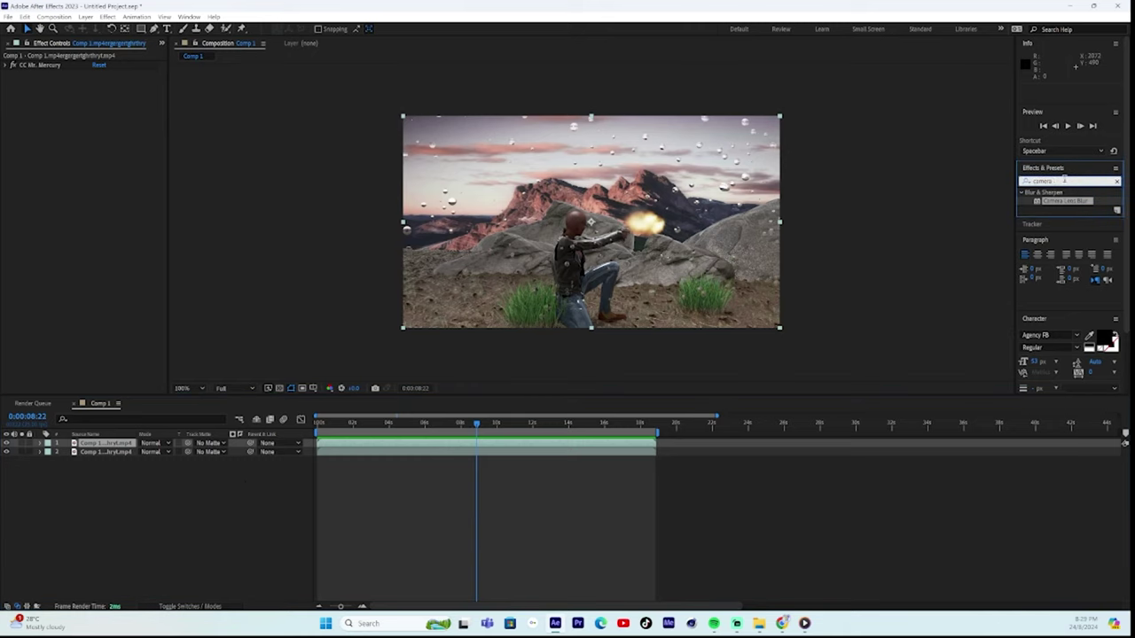
pyautogui.press('BackSpace')
pyautogui.press('BackSpace')
pyautogui.press('BackSpace')
pyautogui.press('BackSpace')
pyautogui.press('BackSpace')
pyautogui.press('BackSpace')
pyautogui.press('BackSpace')
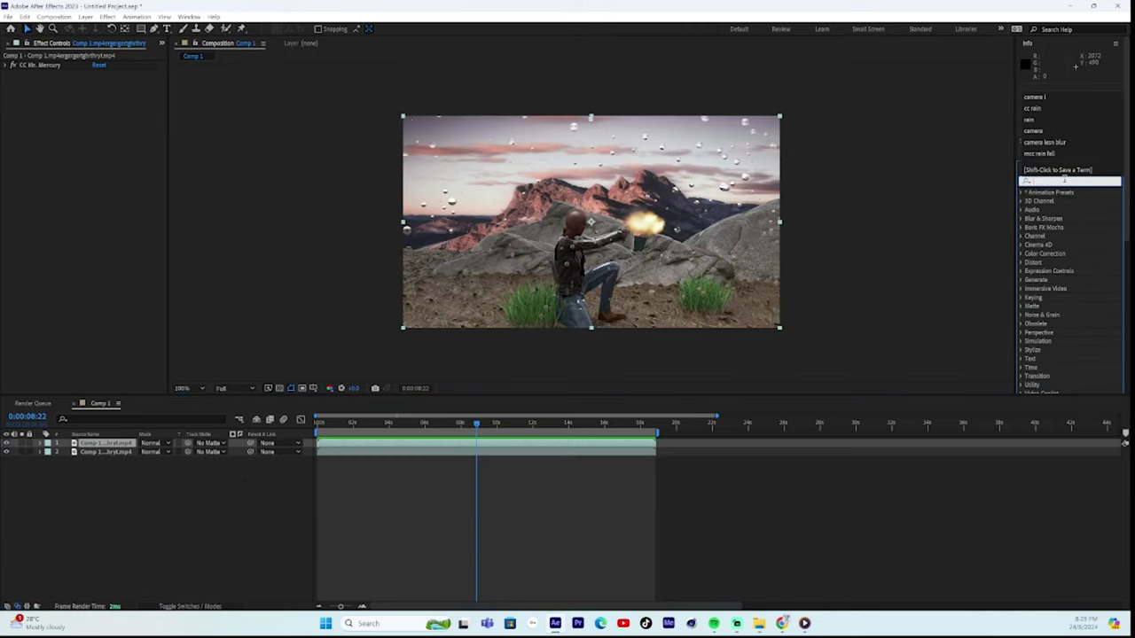
pyautogui.write('c rain')
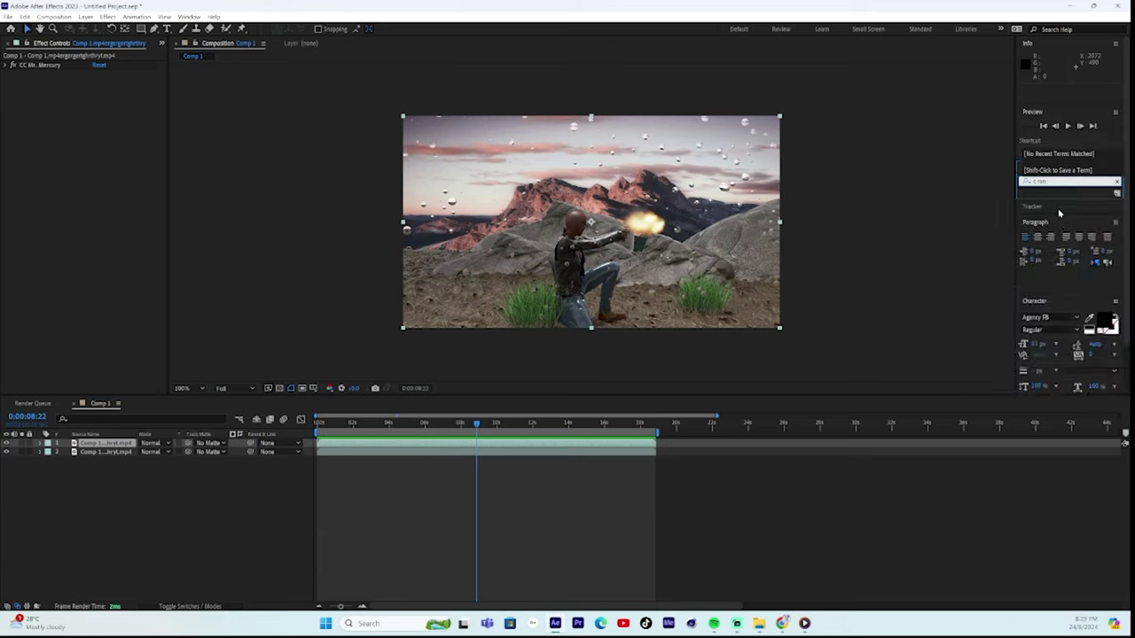
pyautogui.click(1054, 179)
pyautogui.press('BackSpace')
pyautogui.press('BackSpace')
pyautogui.press('BackSpace')
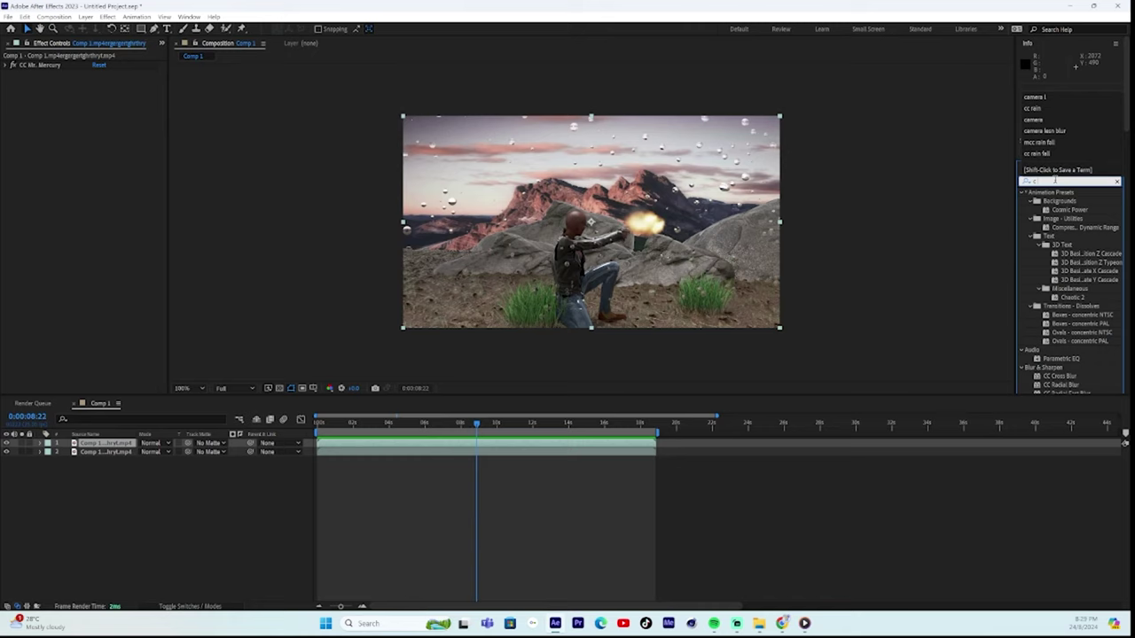
pyautogui.write('ain')
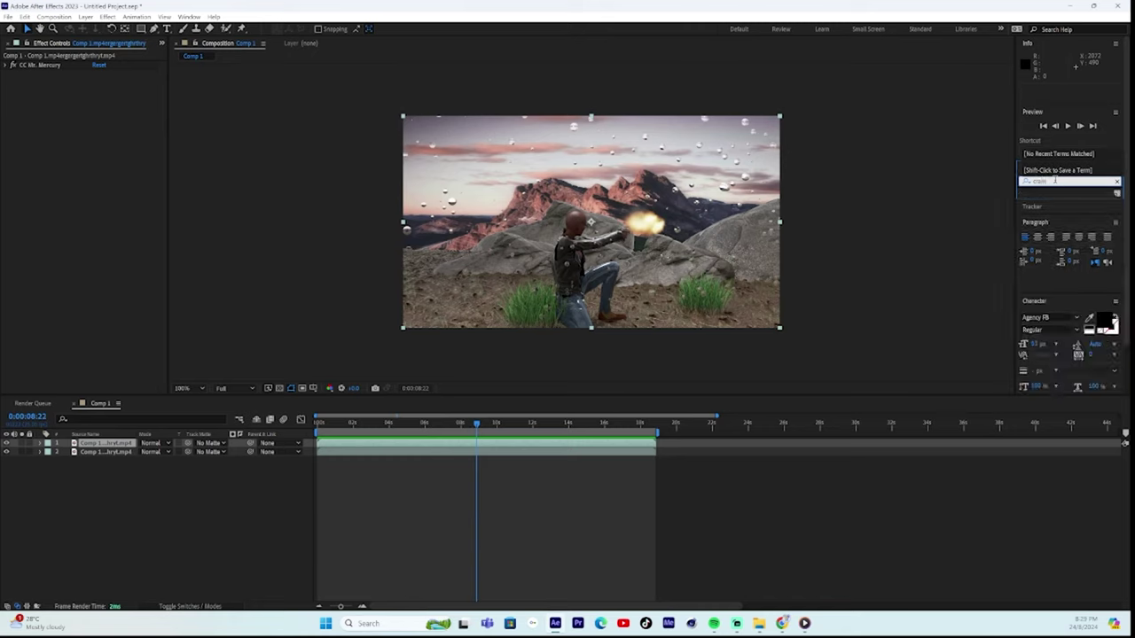
# Step: Search the effects for "rain" and apply CC Rainfall to the original footage on layer 2
pyautogui.click(1055, 180)
pyautogui.click(1055, 180)
pyautogui.press('BackSpace')
pyautogui.press('BackSpace')
pyautogui.press('BackSpace')
pyautogui.press('BackSpace')
pyautogui.press('BackSpace')
pyautogui.write('rain')
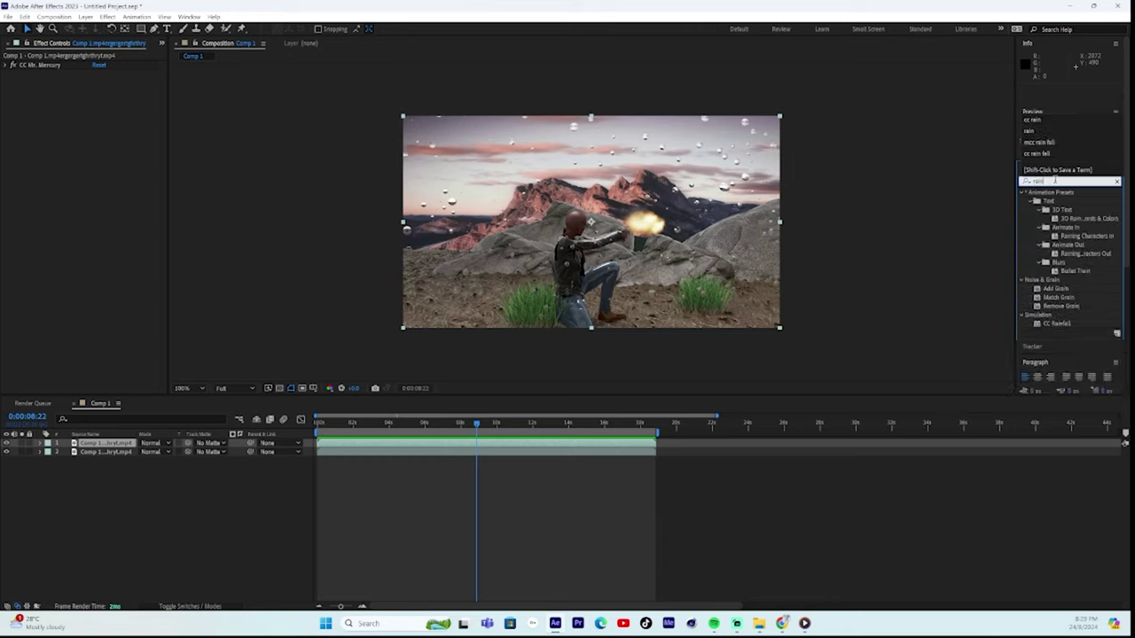
pyautogui.moveTo(1052, 325); pyautogui.dragTo(116, 452)
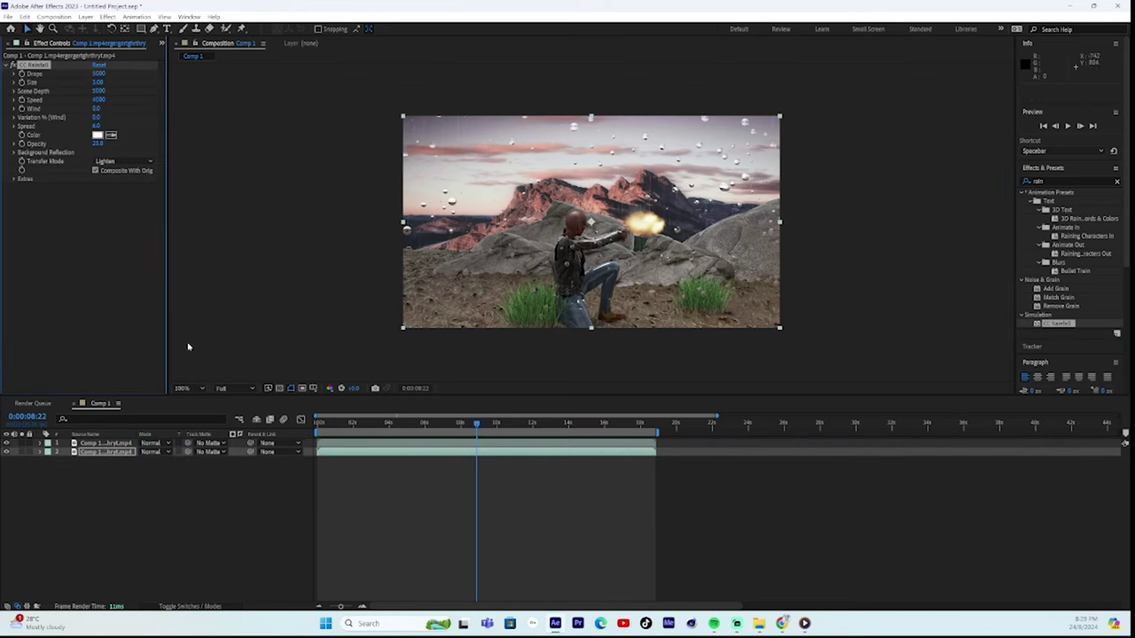
# Step: Preview the rainfall together with the droplets from about 2 seconds into the composition
pyautogui.moveTo(325, 429); pyautogui.dragTo(358, 427)
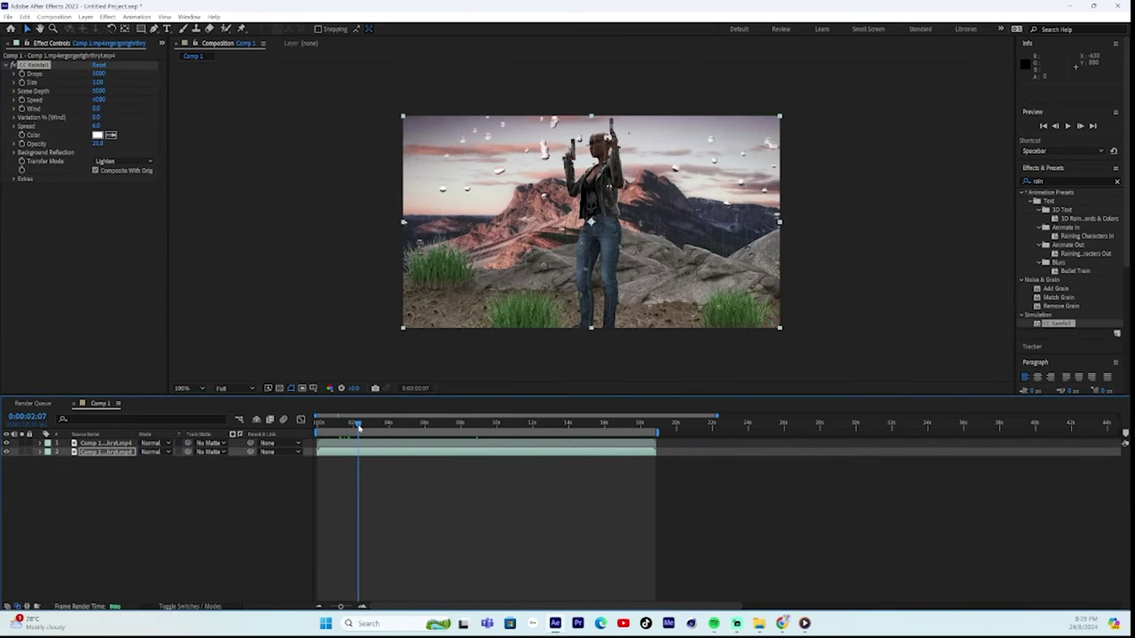
pyautogui.press('space')
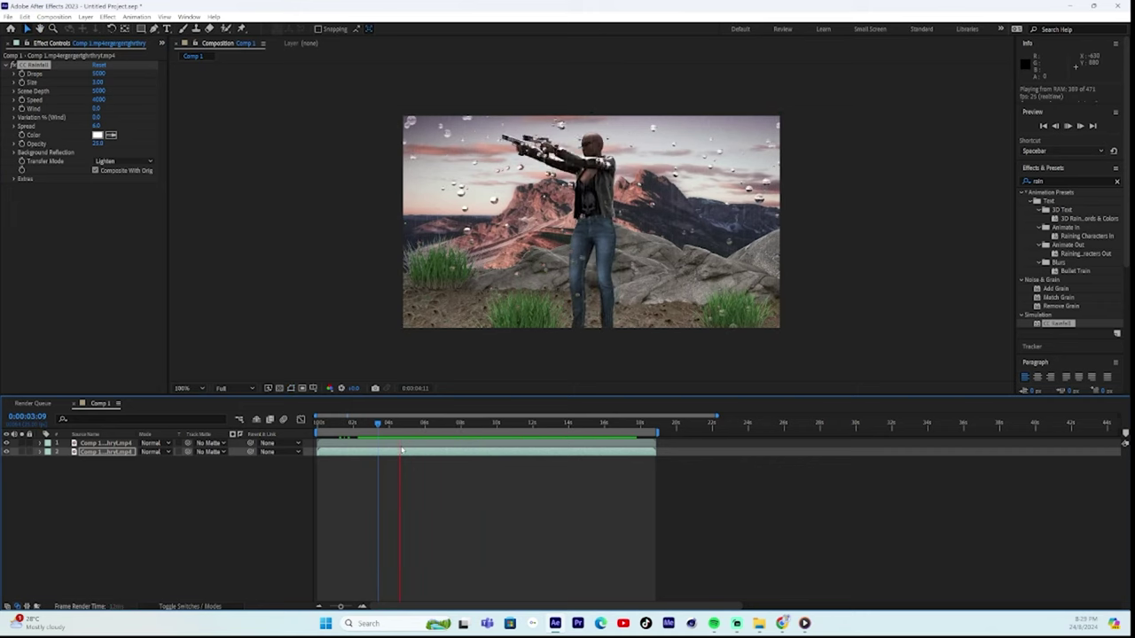
pyautogui.press('v')
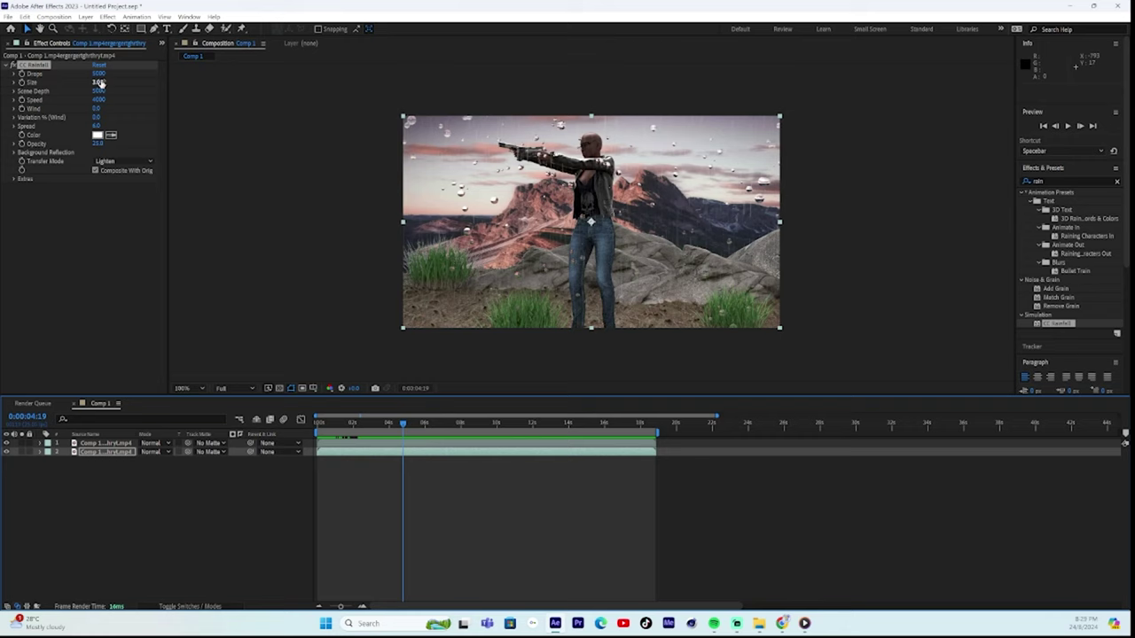
# Step: Set the CC Rainfall Size to 3.74 and Speed to 5110, and preview the heavier rain
pyautogui.moveTo(100, 82)
pyautogui.mouseDown()
pyautogui.moveTo(138, 81)
pyautogui.moveTo(104, 100)
pyautogui.moveTo(153, 99)
pyautogui.mouseUp()
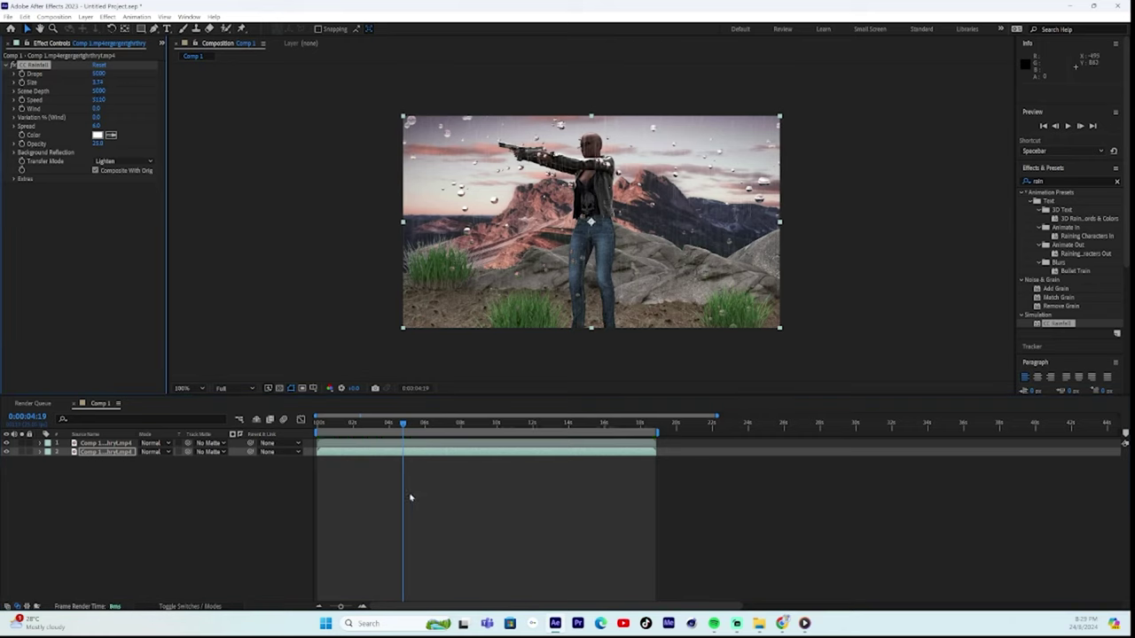
pyautogui.press('space')
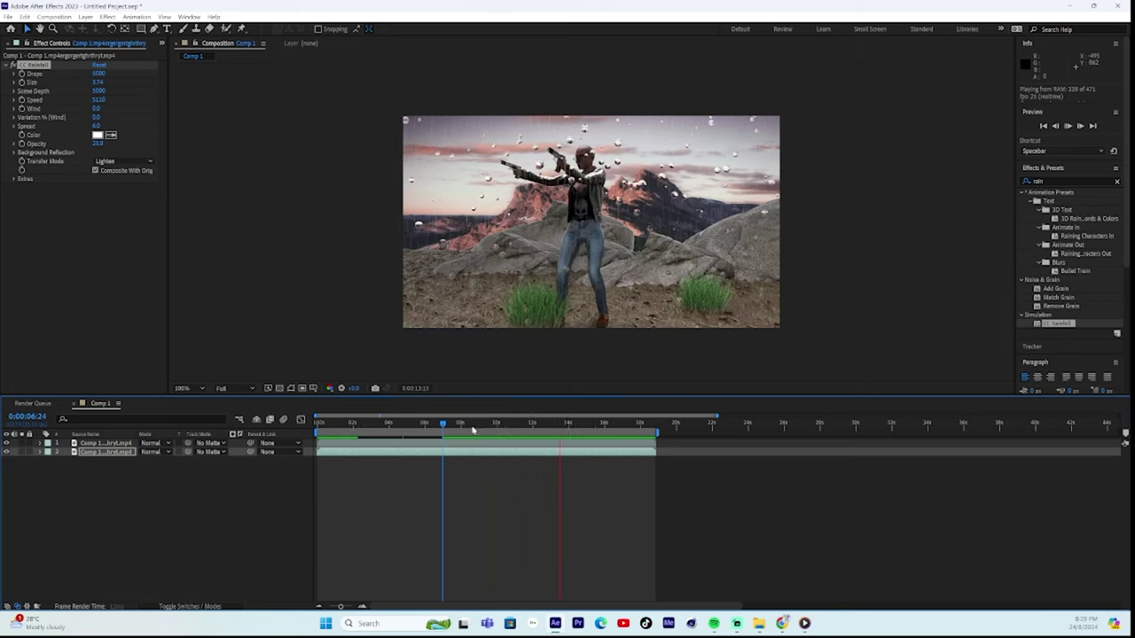
pyautogui.moveTo(442, 426); pyautogui.dragTo(306, 430)
pyautogui.click(317, 425)
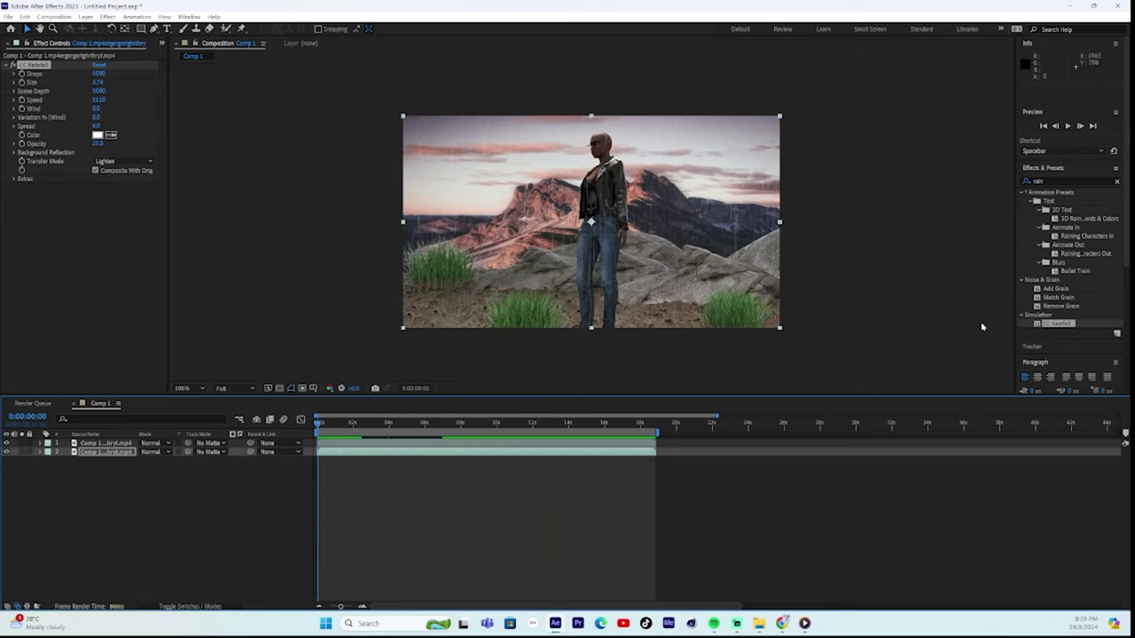
# Step: Search the effects for "camera lens blur" and apply Camera Lens Blur to both the droplet layer and the rain layer
pyautogui.click(1052, 181)
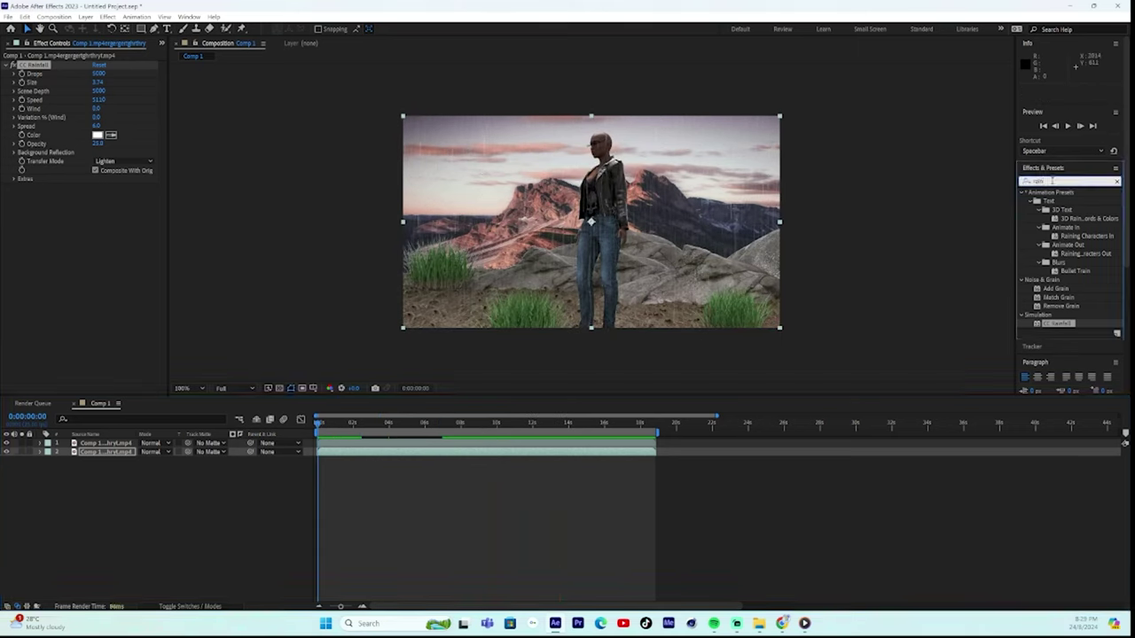
pyautogui.press('BackSpace')
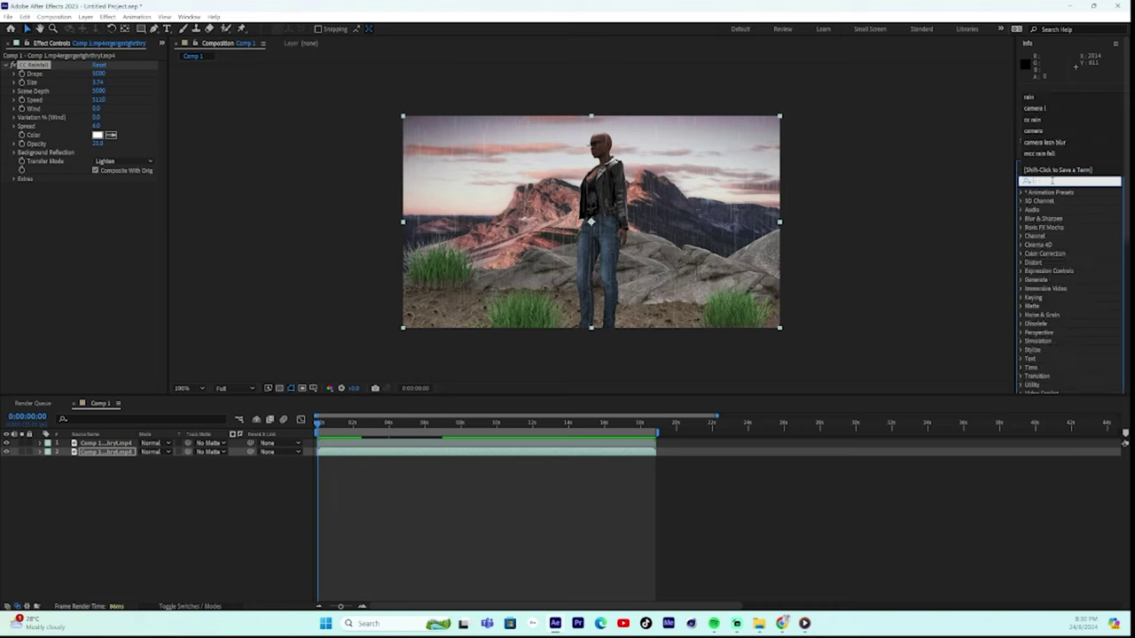
pyautogui.write('came')
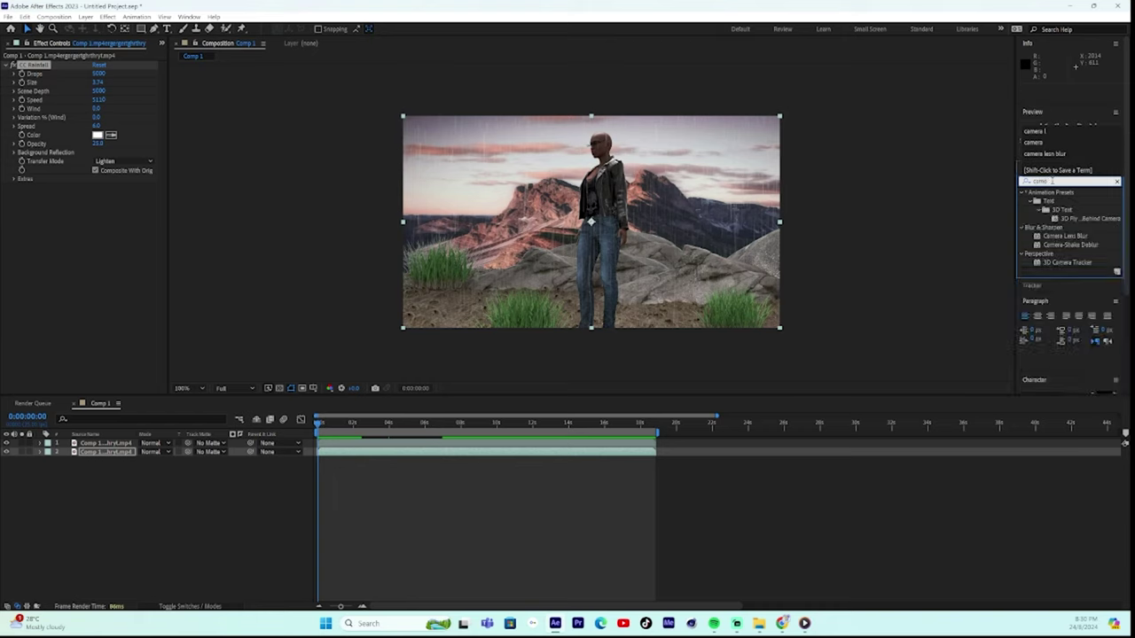
pyautogui.write('ra lens blur')
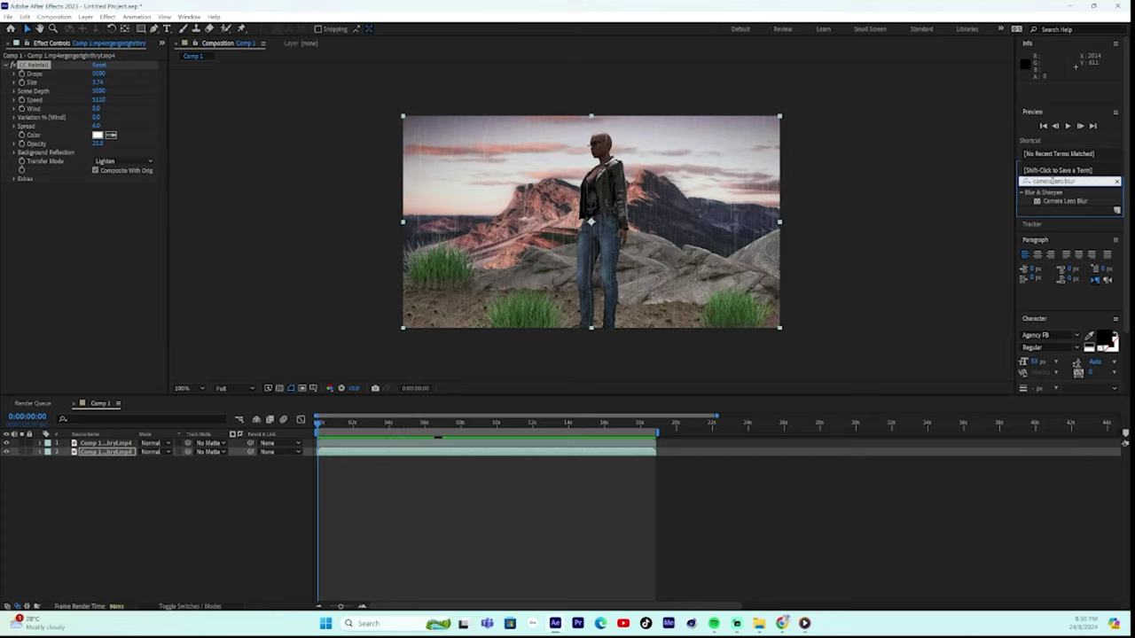
pyautogui.moveTo(1053, 206); pyautogui.dragTo(111, 443)
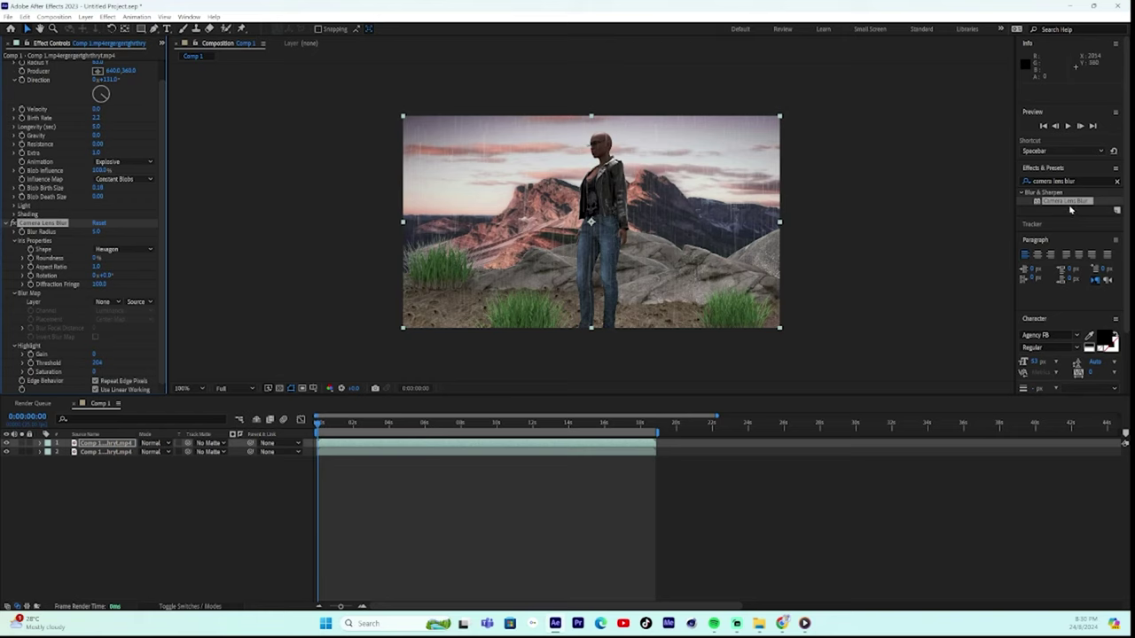
pyautogui.moveTo(1066, 202); pyautogui.dragTo(107, 452)
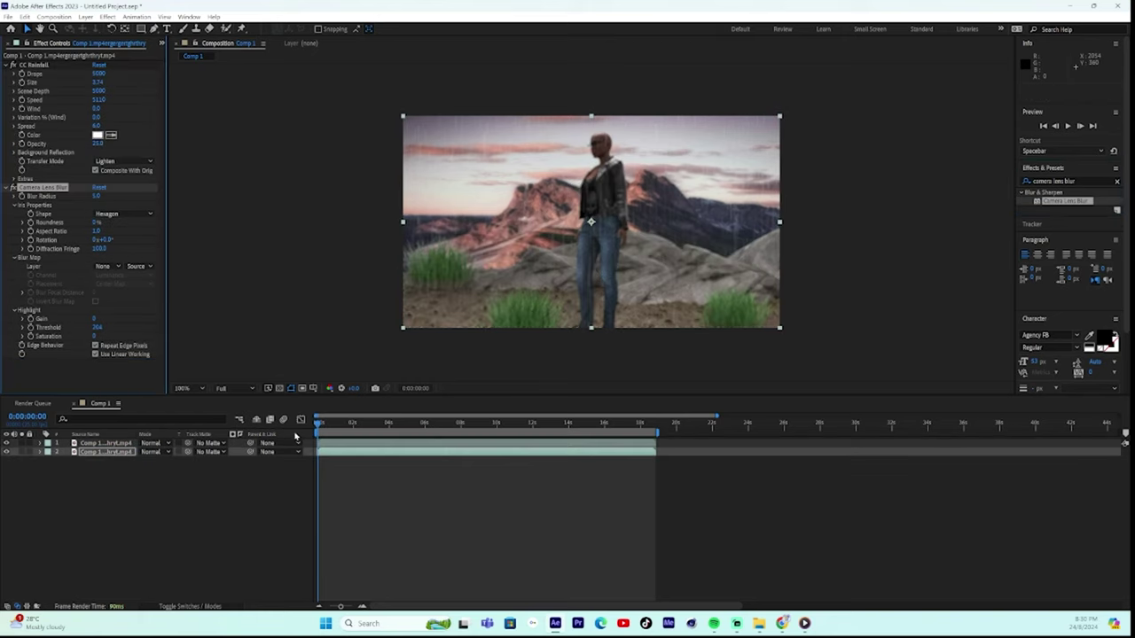
# Step: Preview the blurred footage and return to the start of the composition
pyautogui.press('space')
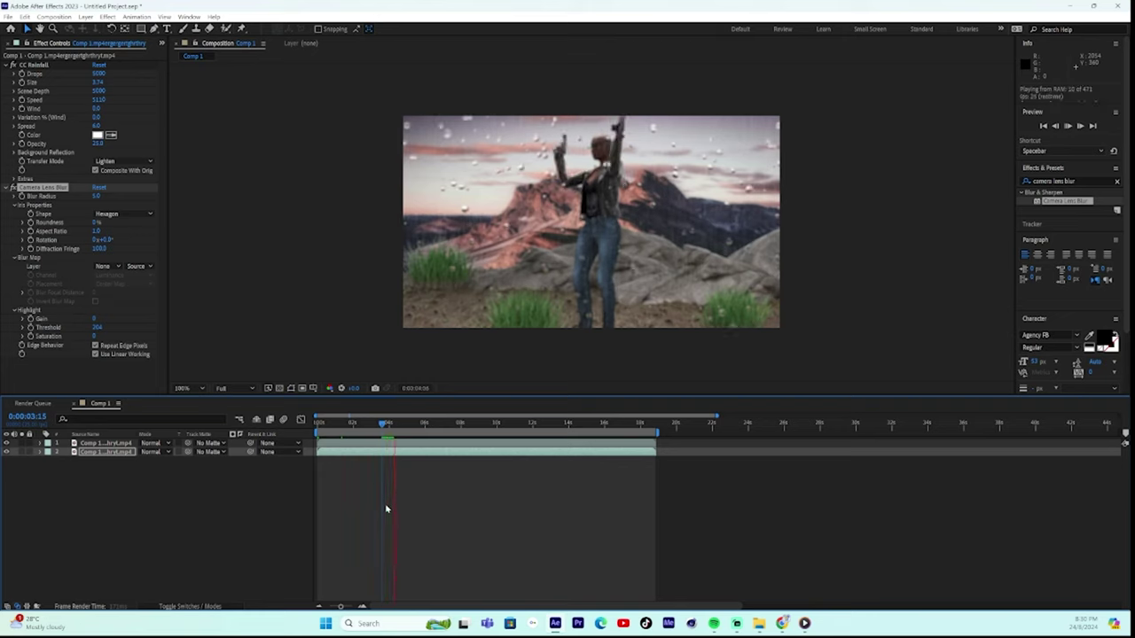
pyautogui.press('space')
pyautogui.moveTo(383, 427); pyautogui.dragTo(285, 425)
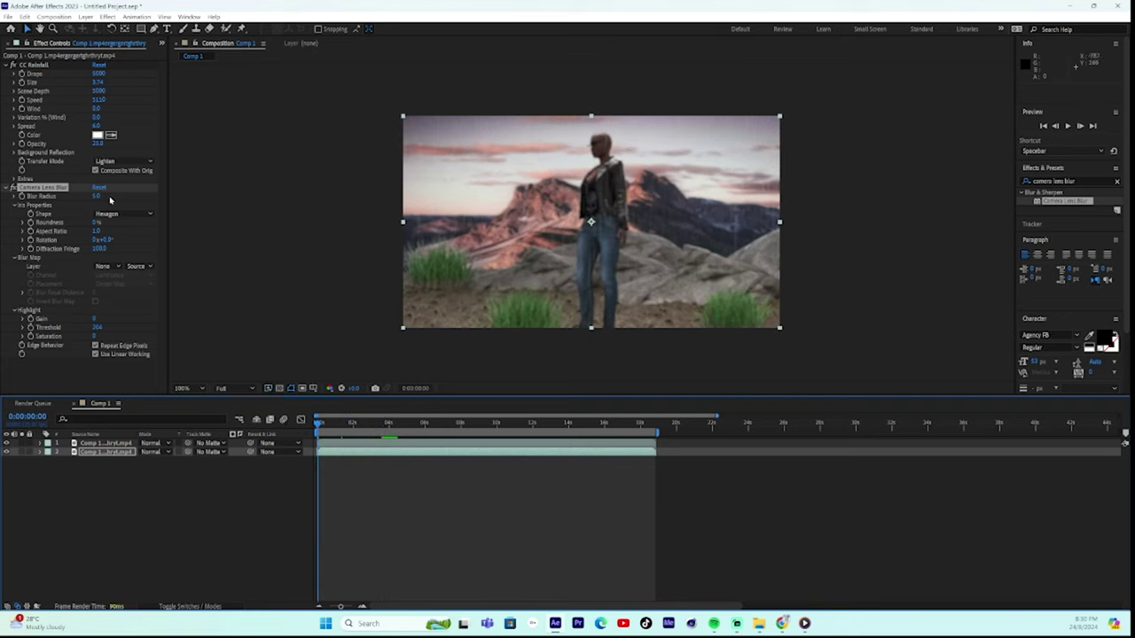
# Step: Animate layer 1's Camera Lens Blur radius, with a keyframe of 0 at the start and a stronger blur at 0:00:02:00
pyautogui.click(109, 443)
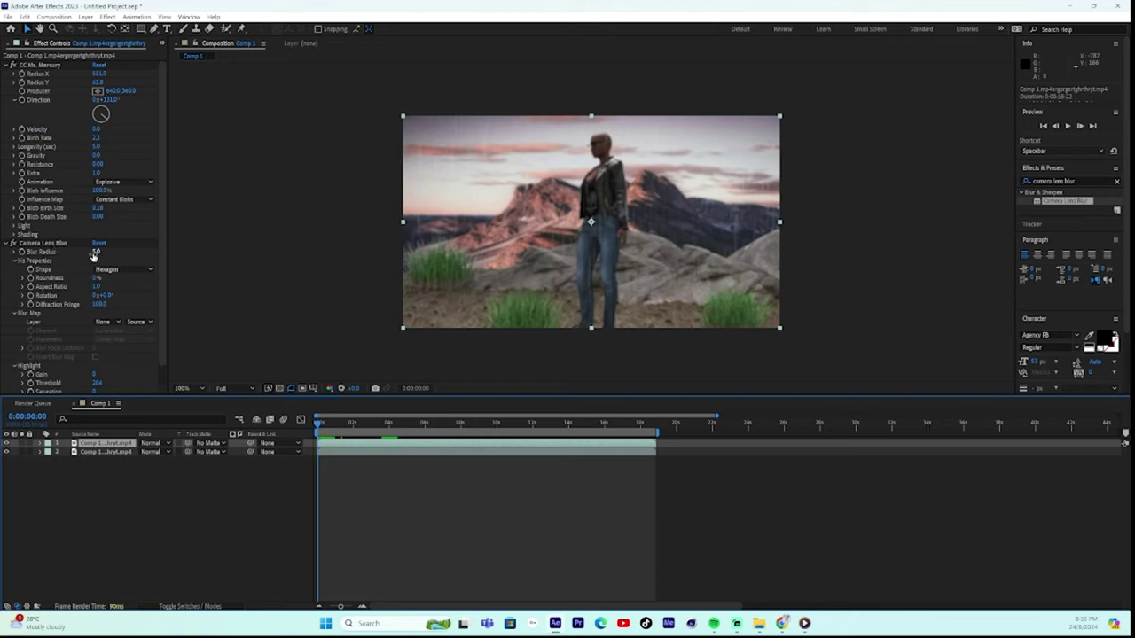
pyautogui.moveTo(98, 254); pyautogui.dragTo(74, 257)
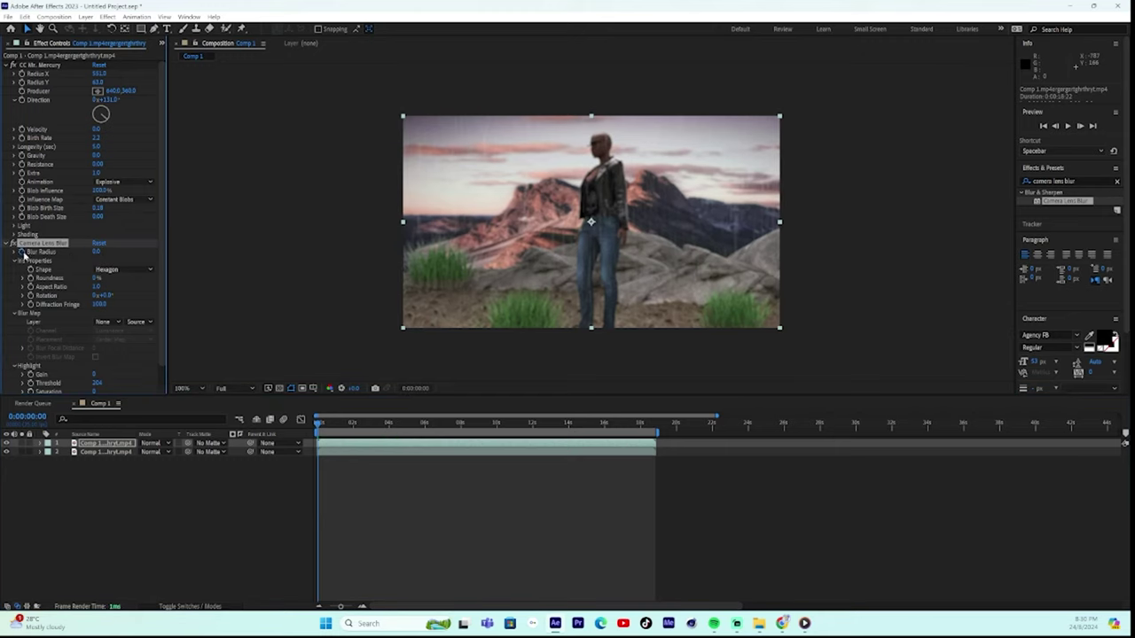
pyautogui.moveTo(326, 428); pyautogui.dragTo(355, 428)
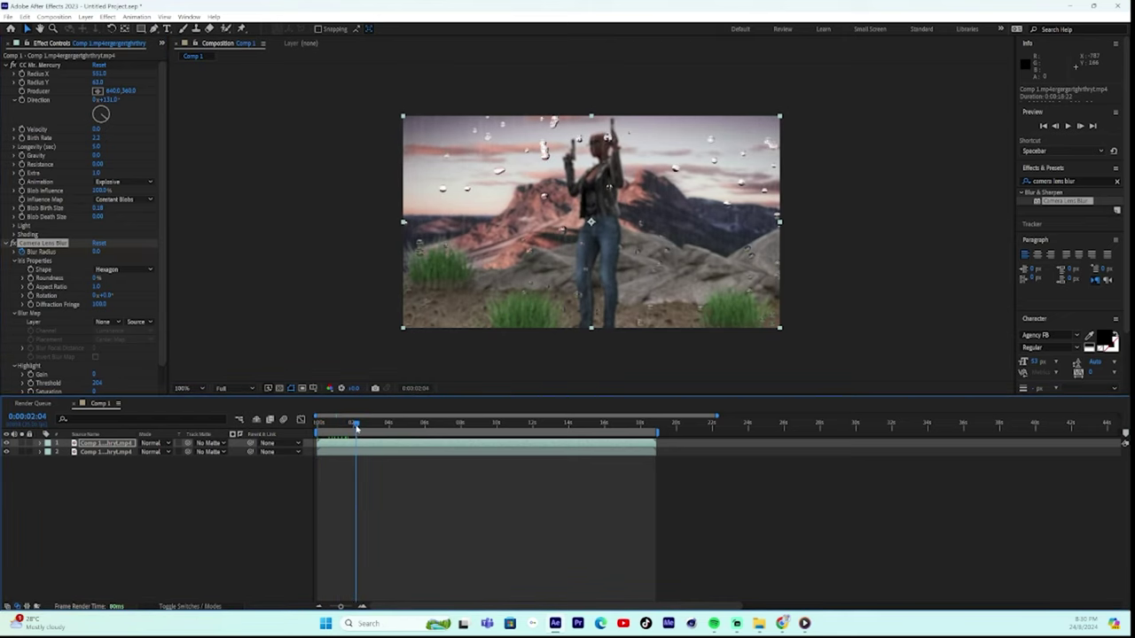
pyautogui.moveTo(356, 428)
pyautogui.mouseDown()
pyautogui.moveTo(319, 428)
pyautogui.moveTo(354, 435)
pyautogui.mouseUp()
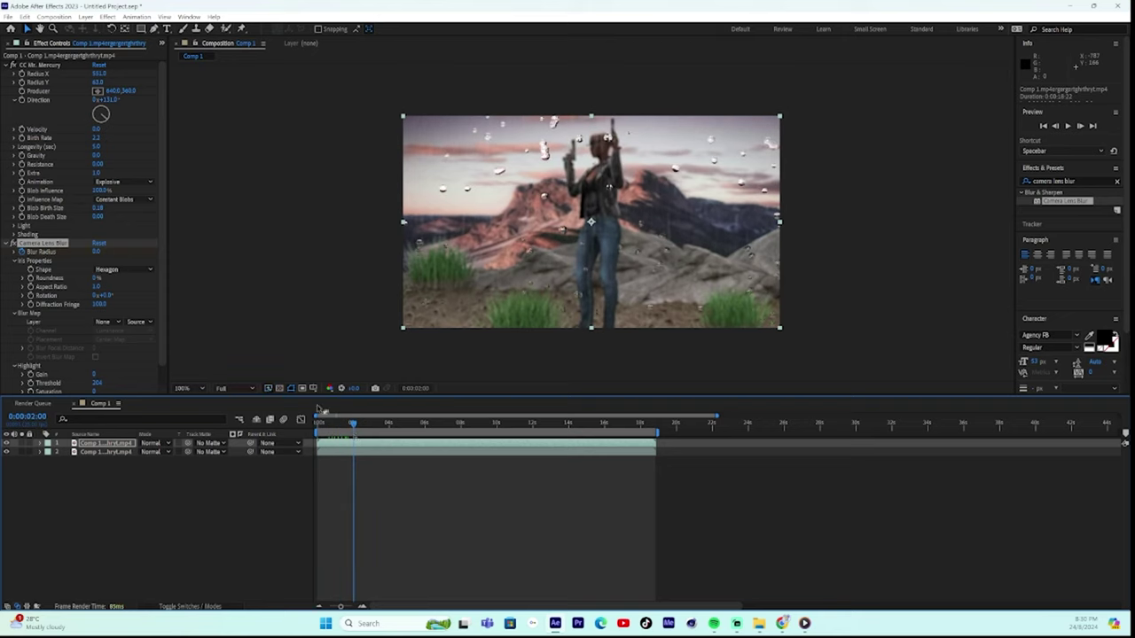
pyautogui.click(96, 251)
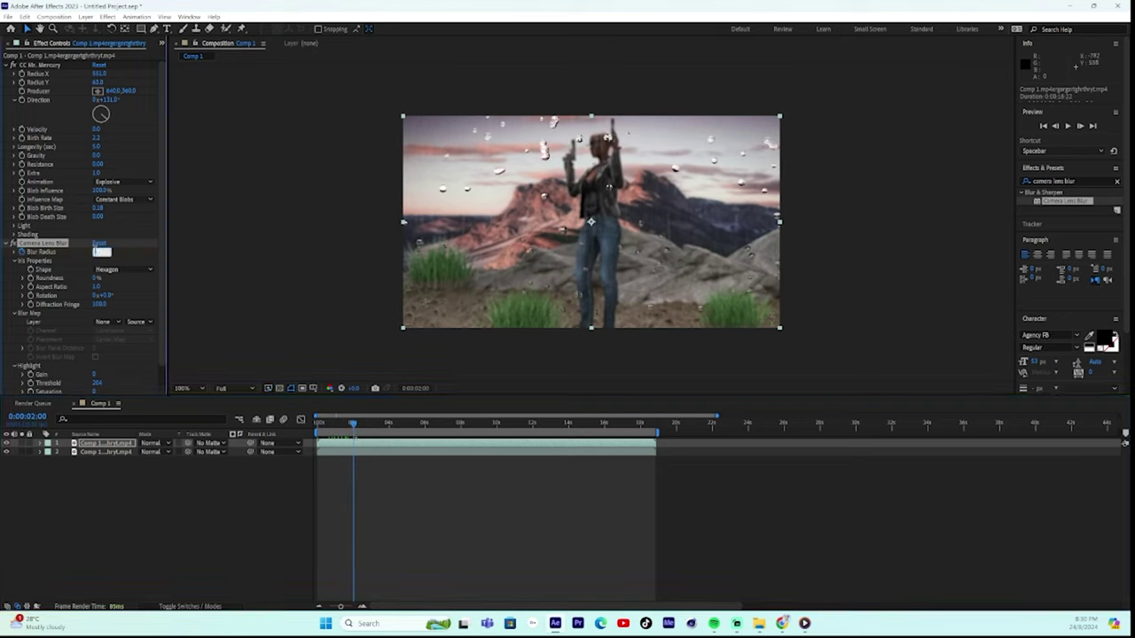
pyautogui.click(220, 292)
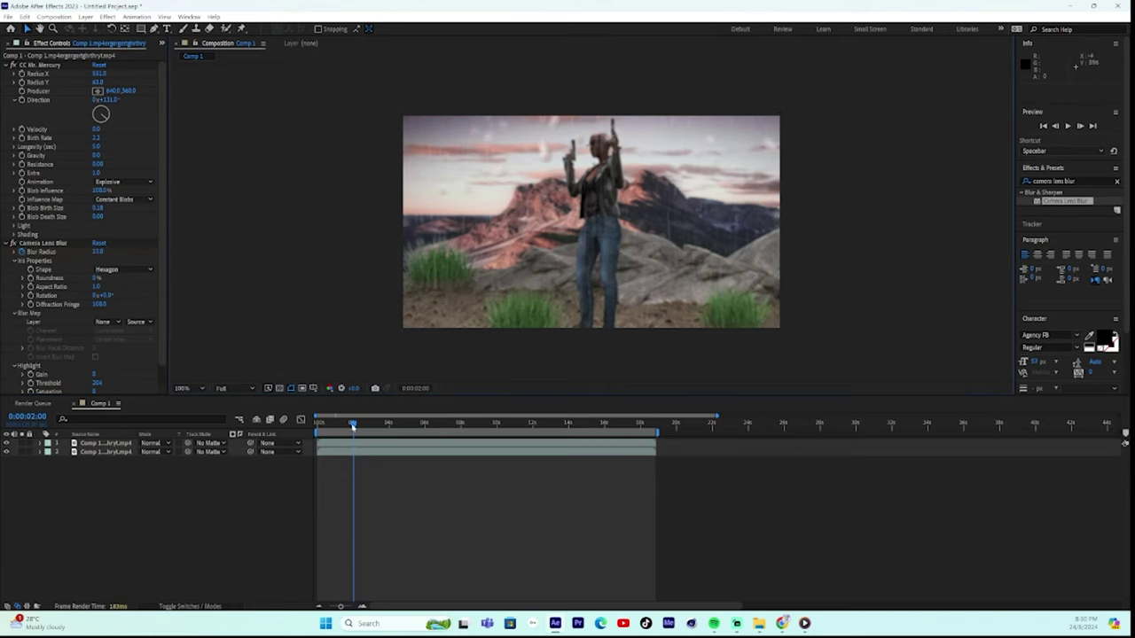
# Step: Keyframe layer 2's Camera Lens Blur radius at 15 at the start of the composition
pyautogui.moveTo(352, 426); pyautogui.dragTo(319, 435)
pyautogui.click(117, 455)
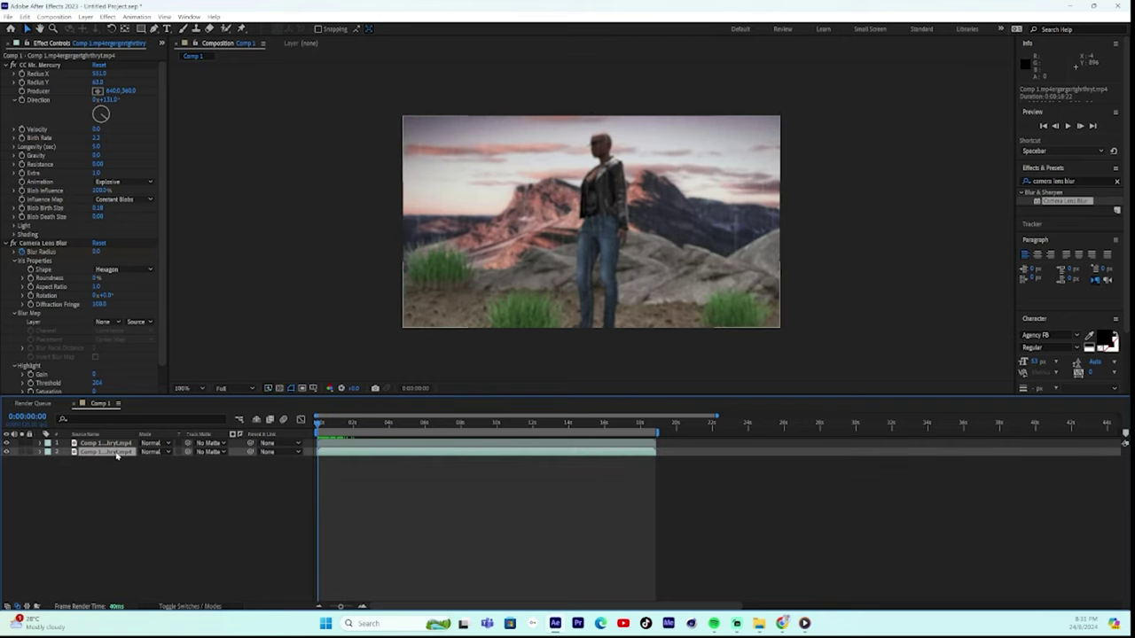
pyautogui.click(117, 442)
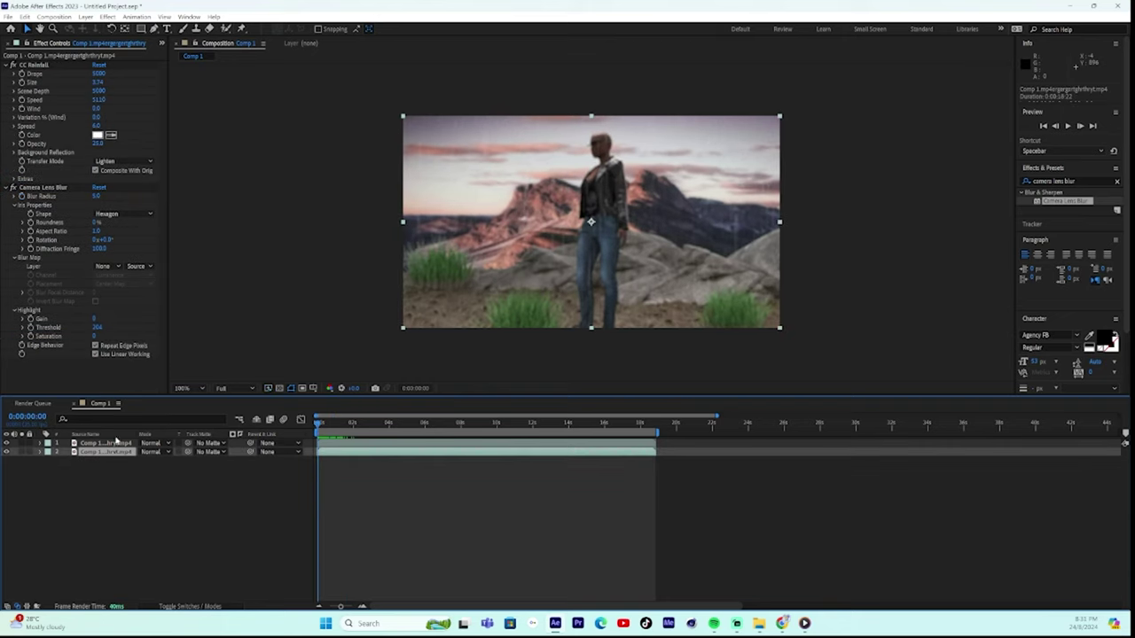
pyautogui.click(96, 197)
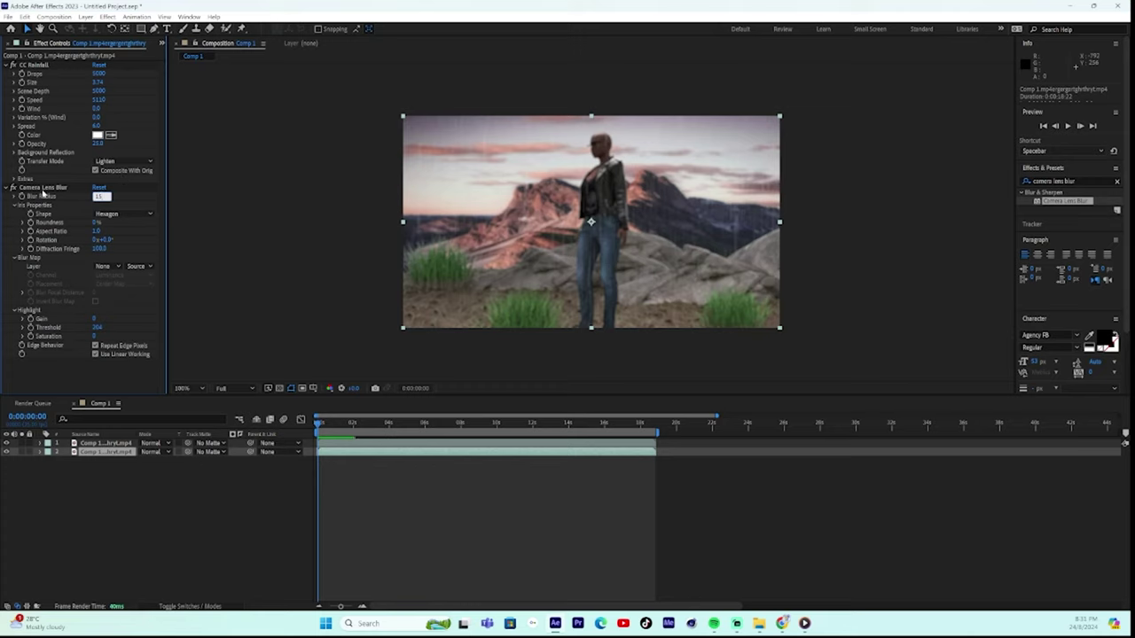
pyautogui.press('Return')
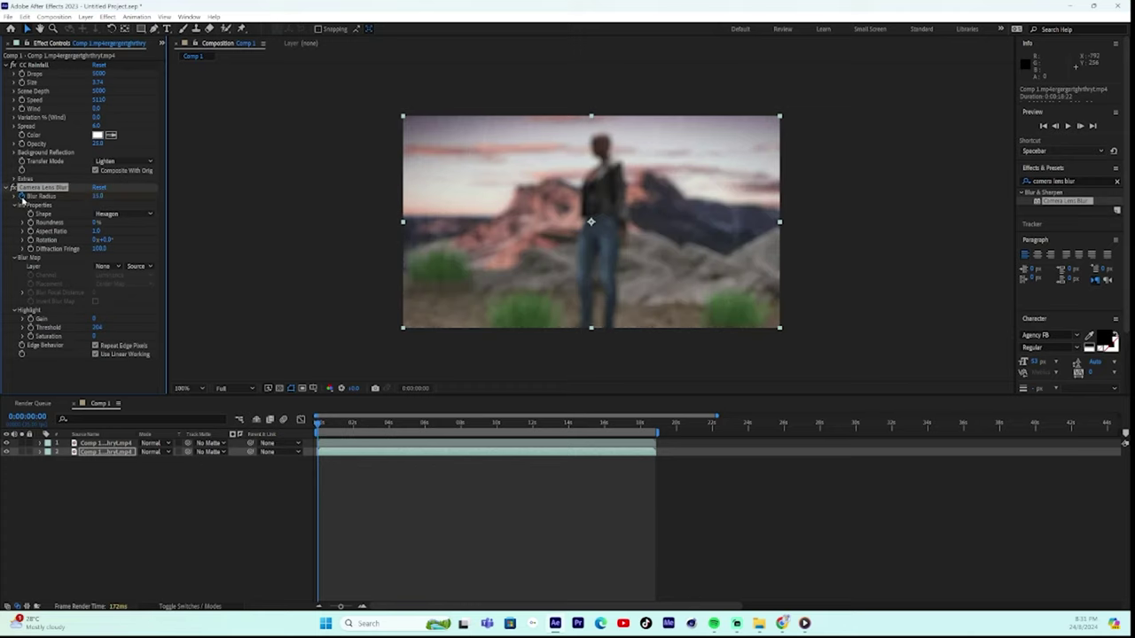
# Step: Add a keyframe of 0 for layer 2's Camera Lens Blur radius at 0:00:01:24
pyautogui.moveTo(324, 426); pyautogui.dragTo(353, 436)
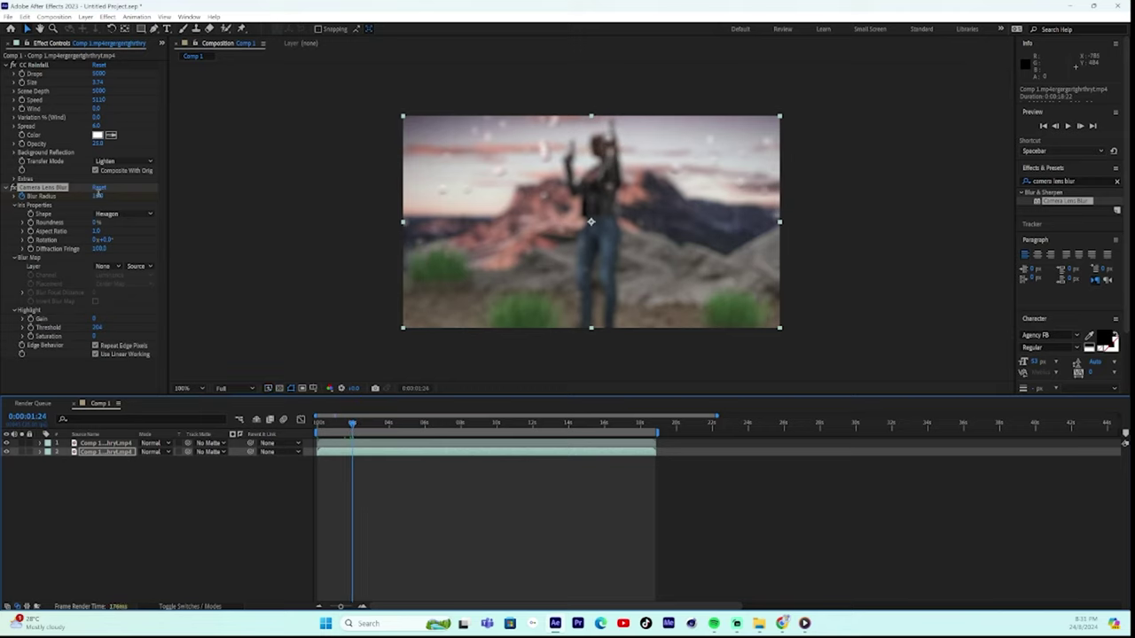
pyautogui.click(99, 196)
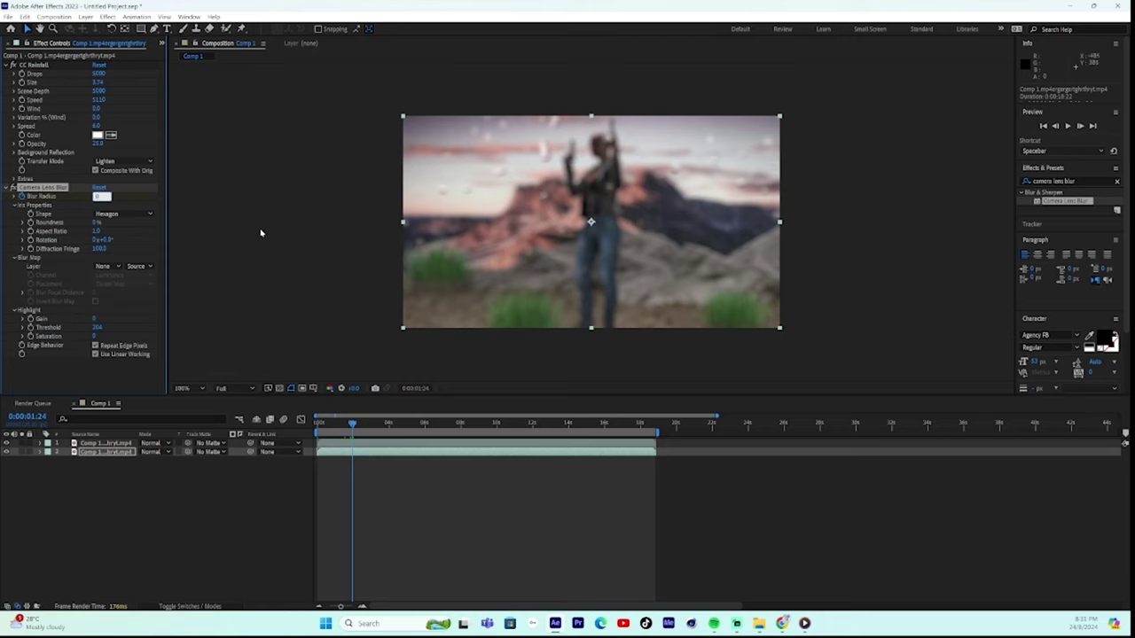
pyautogui.write('0')
pyautogui.press('Return')
# Step: Preview the focus shift between the two layers from the start of the composition
pyautogui.moveTo(344, 429); pyautogui.dragTo(316, 429)
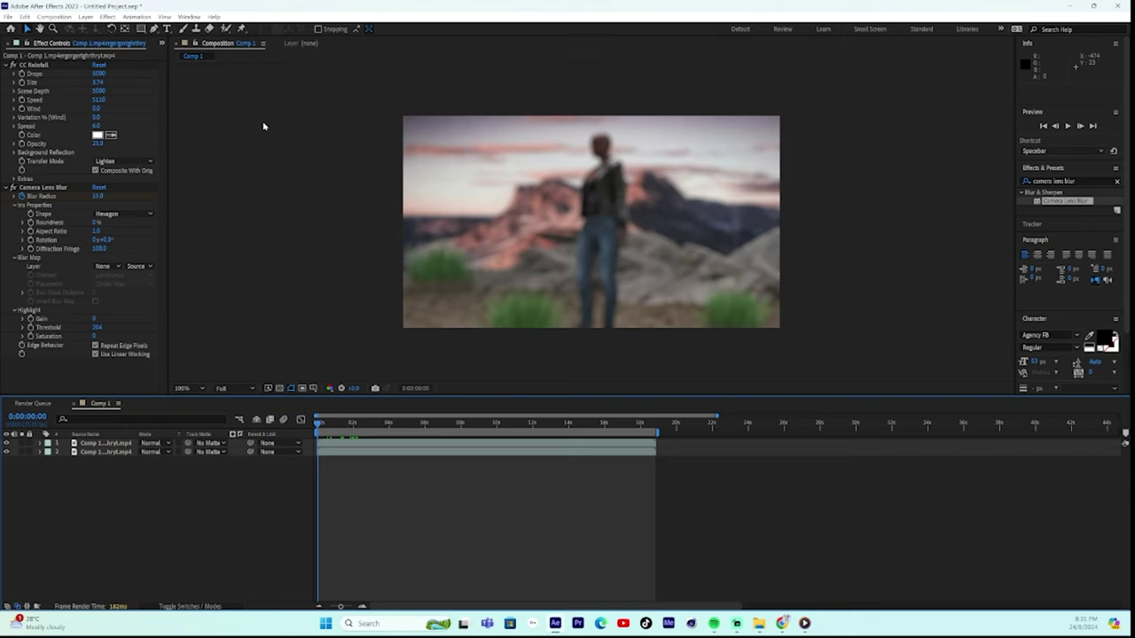
pyautogui.press('space')
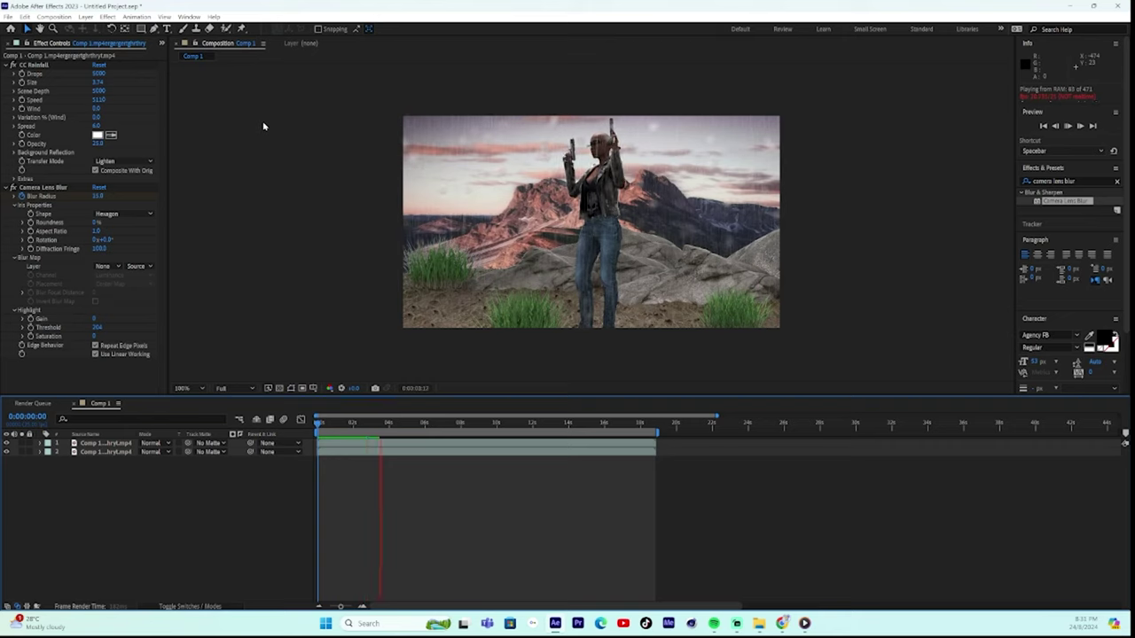
pyautogui.press('space')
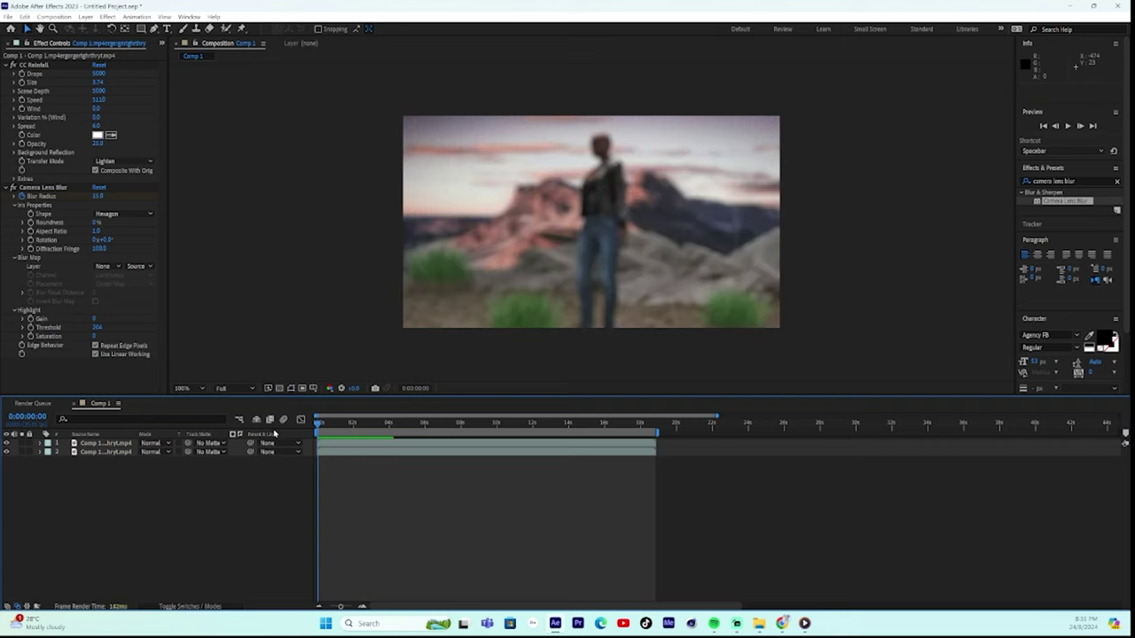
pyautogui.press('space')
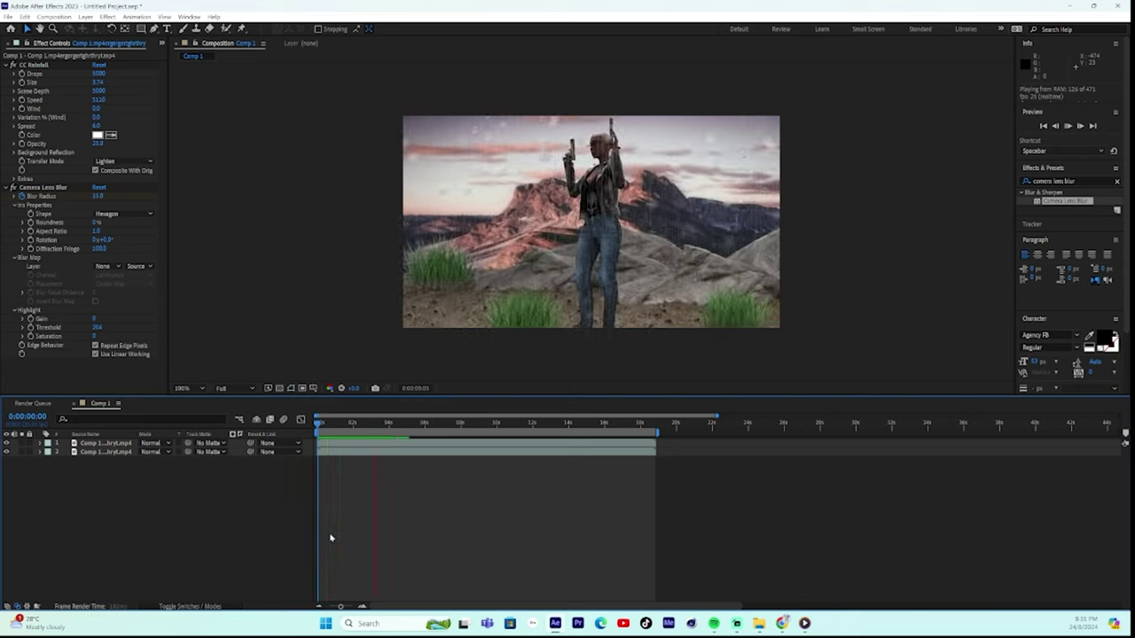
pyautogui.press('space')
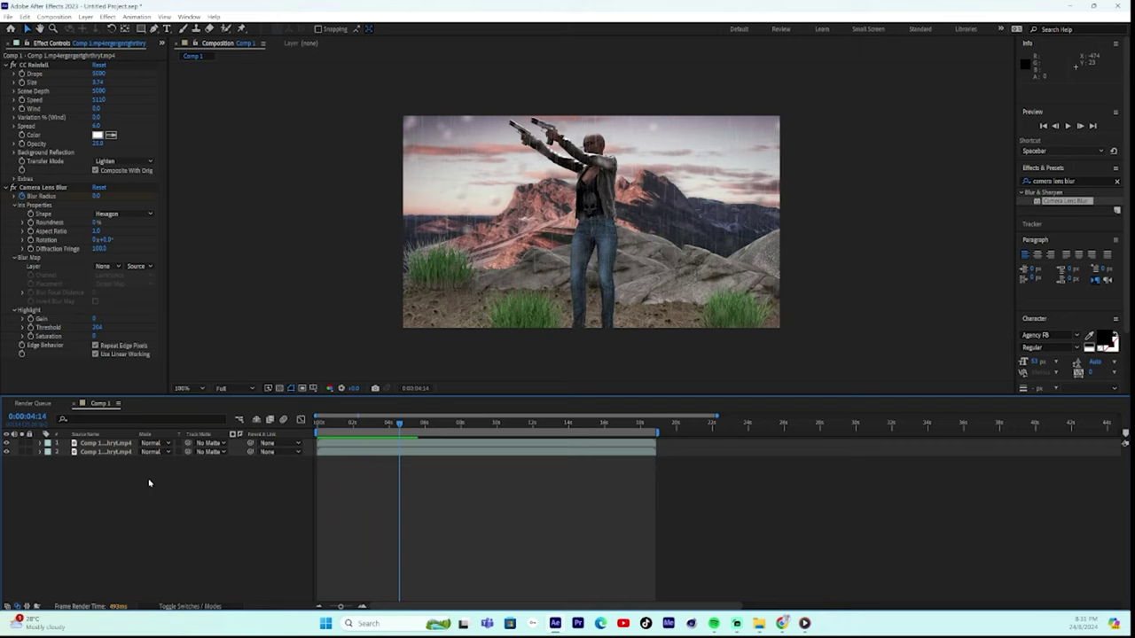
# Step: Turn off layer 2's CC Rainfall and Camera Lens Blur effects and preview from the start
pyautogui.click(14, 188)
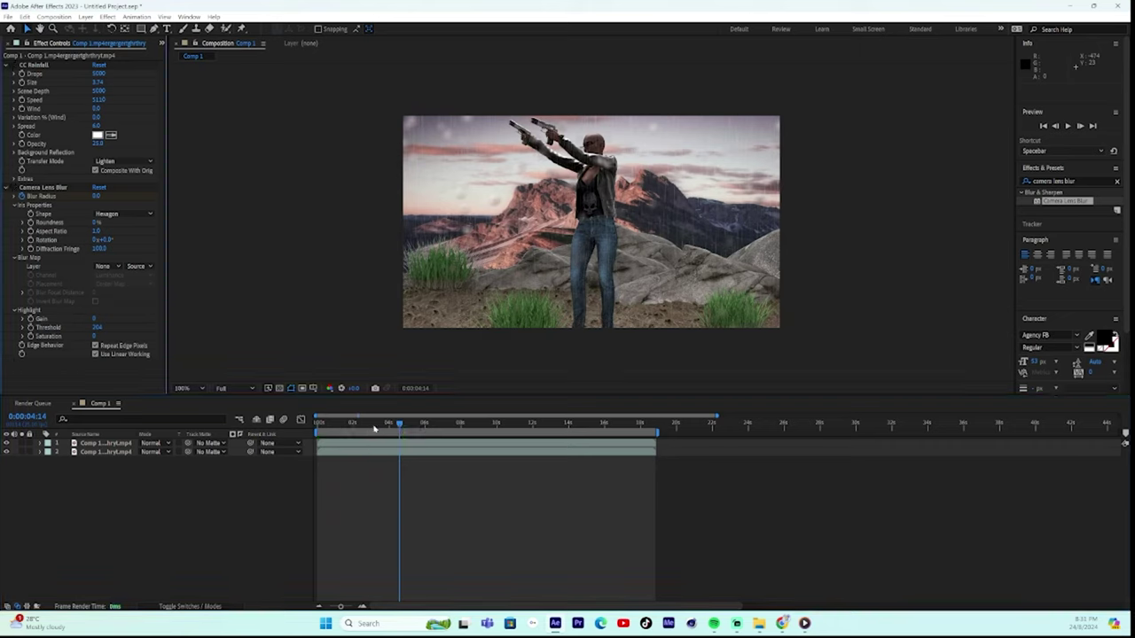
pyautogui.click(333, 560)
pyautogui.press('Home')
pyautogui.press('space')
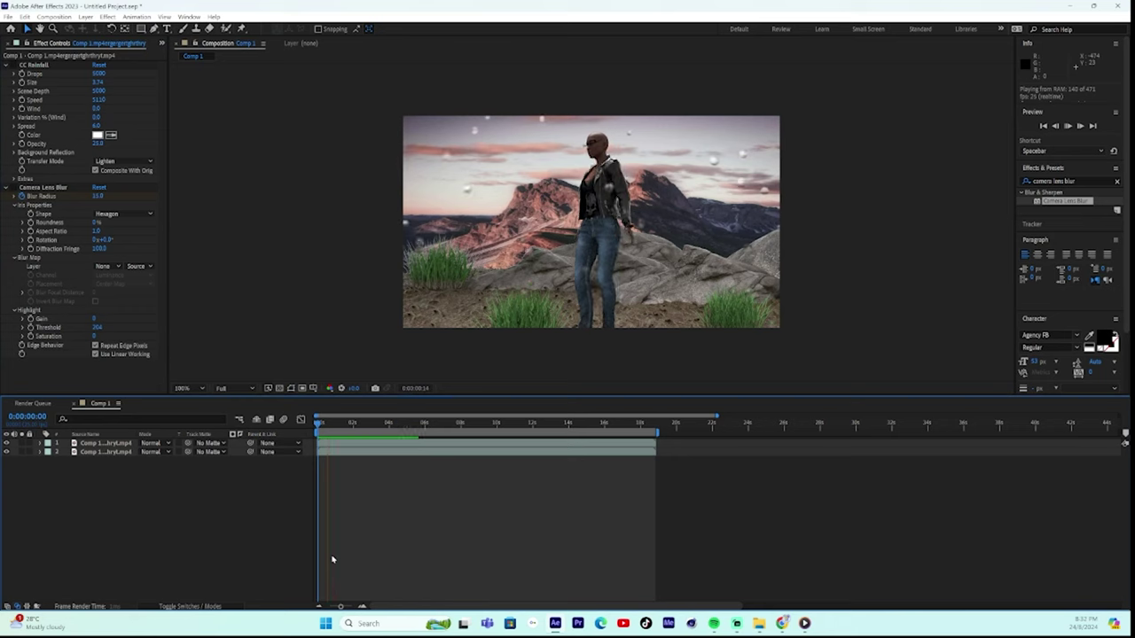
# Step: Turn layer 1's CC Mr. Mercury and Camera Lens Blur off for a preview, and turn both back on
pyautogui.click(103, 445)
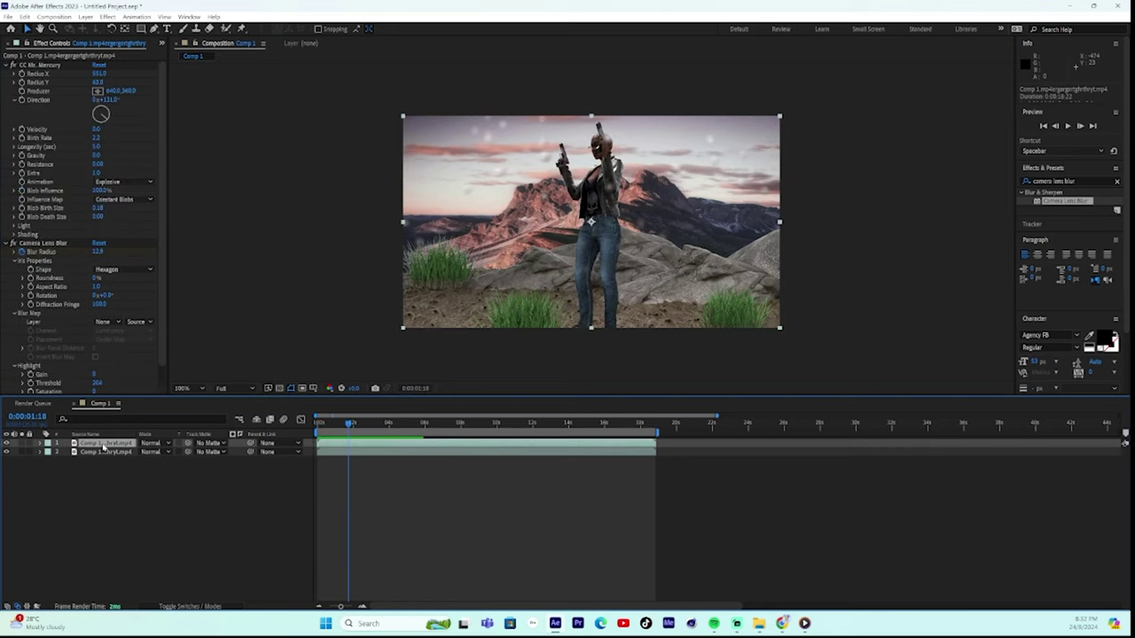
pyautogui.click(13, 67)
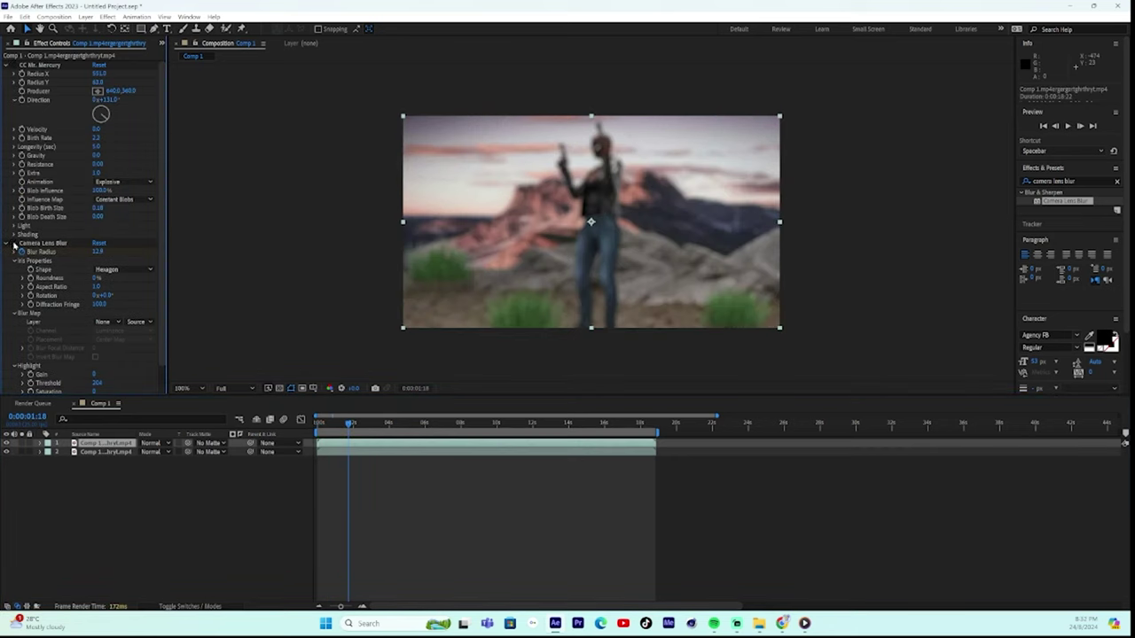
pyautogui.click(14, 243)
pyautogui.press('space')
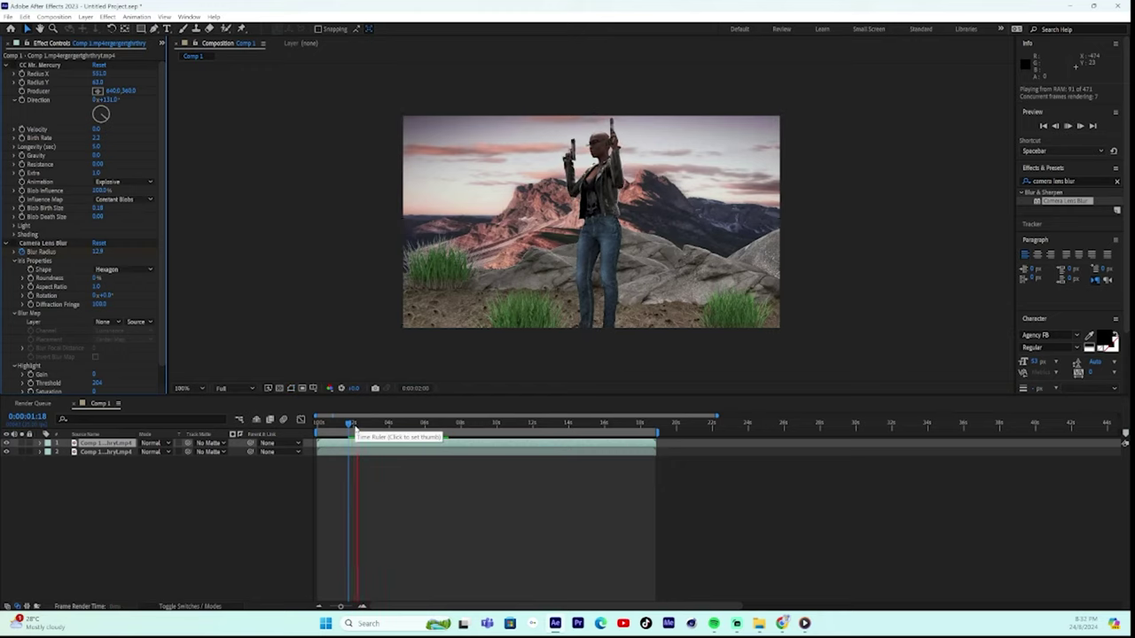
pyautogui.click(13, 243)
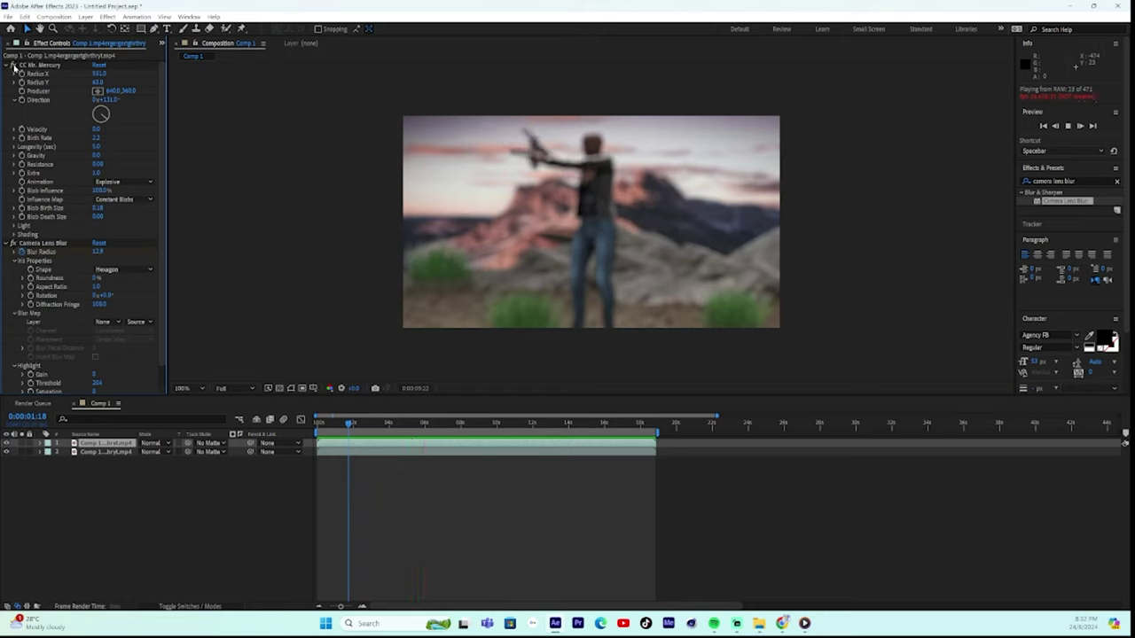
pyautogui.click(14, 66)
# Step: Preview the composition from the start with only layer 1's droplet and blur effects active
pyautogui.moveTo(358, 426); pyautogui.dragTo(244, 429)
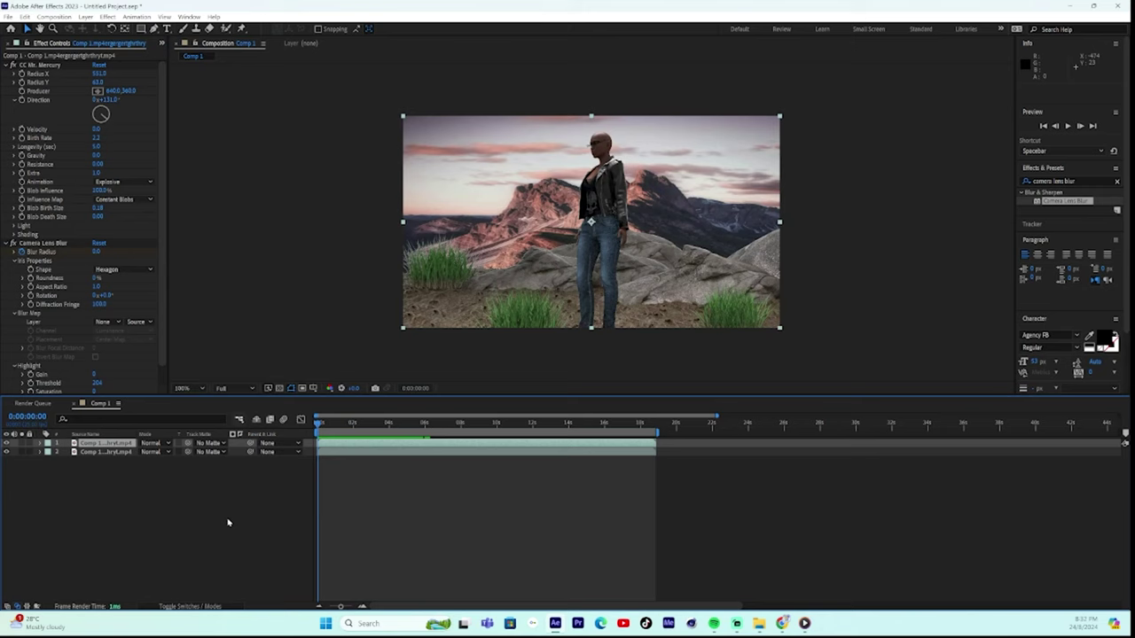
pyautogui.press('space')
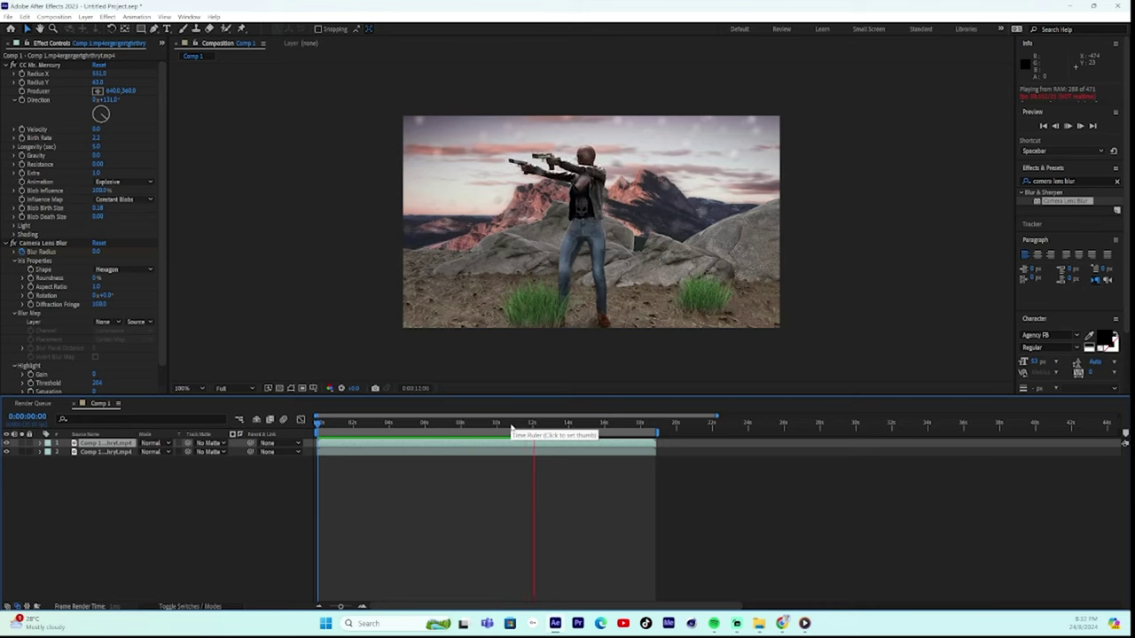
pyautogui.moveTo(510, 430); pyautogui.dragTo(289, 435)
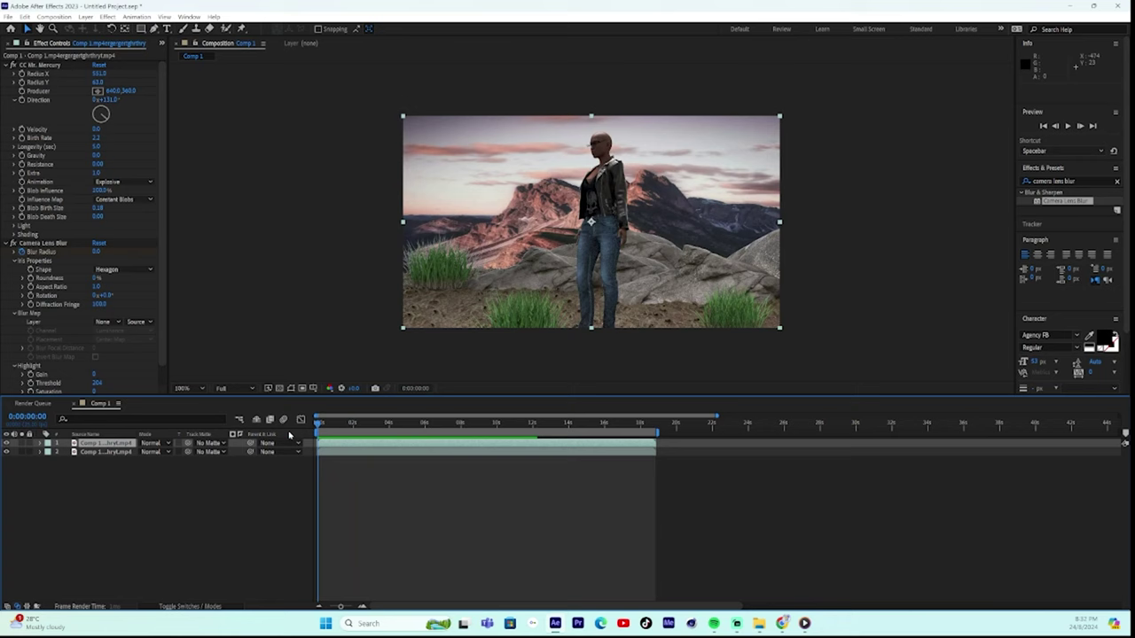
pyautogui.moveTo(160, 353); pyautogui.dragTo(163, 386)
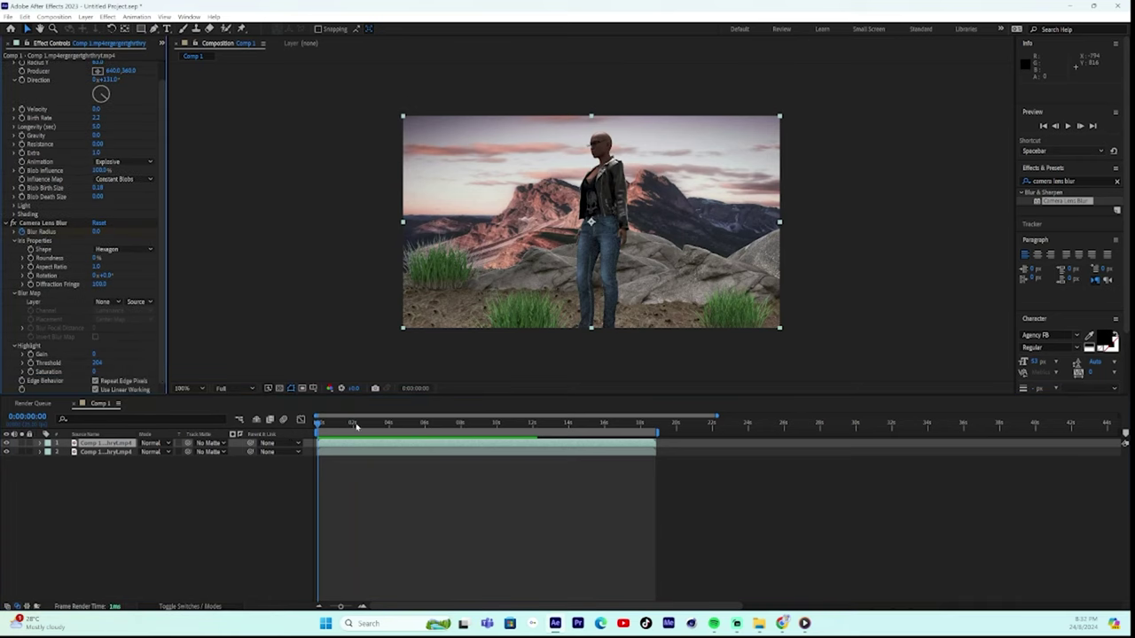
pyautogui.press('space')
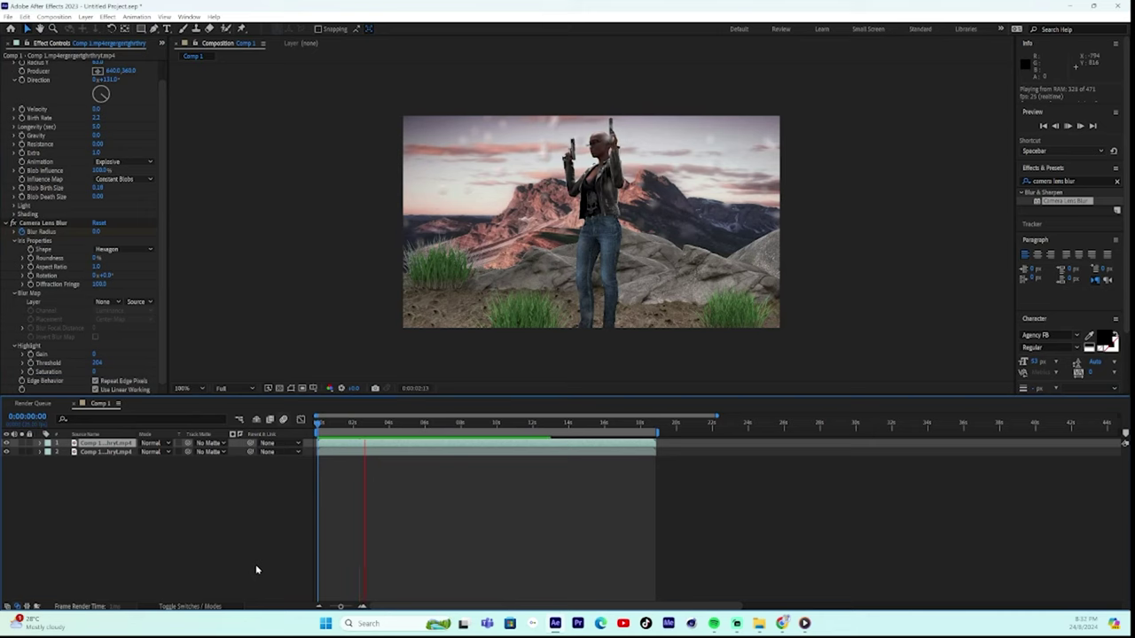
pyautogui.press('space')
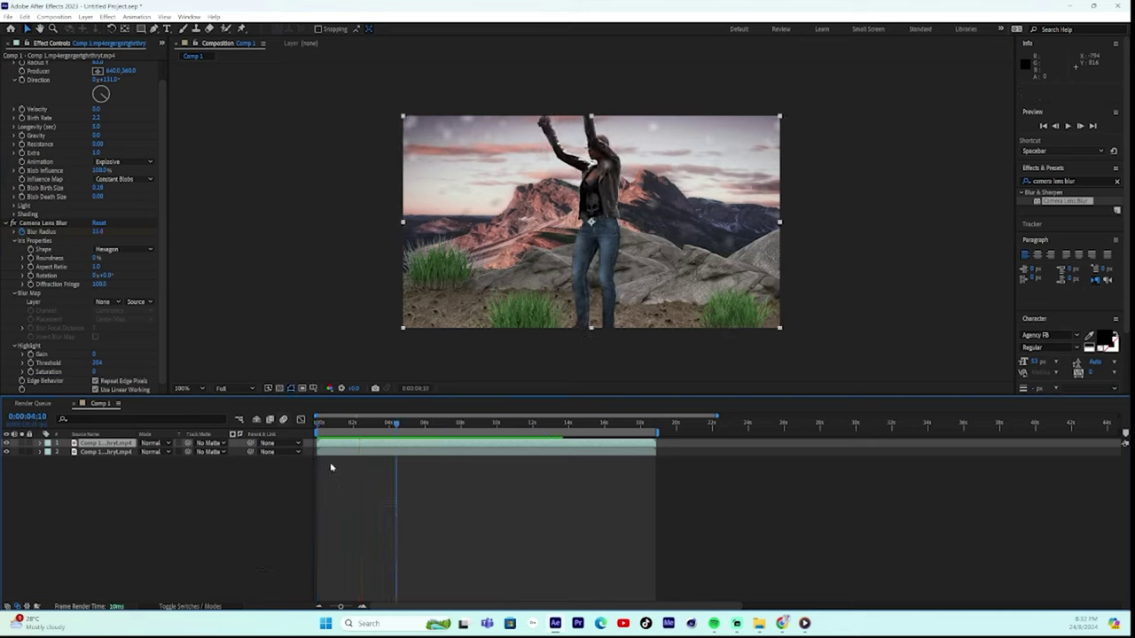
# Step: Set layer 2's CC Rainfall Drops to 18400 and Size to 4.38, and start a preview
pyautogui.click(329, 452)
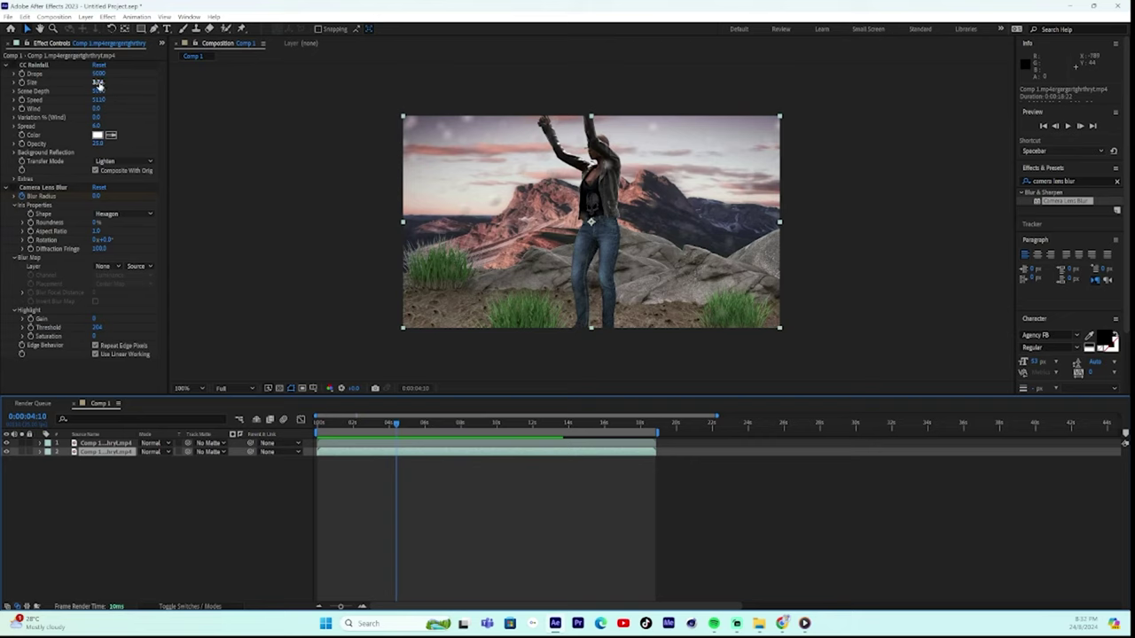
pyautogui.moveTo(100, 84); pyautogui.dragTo(164, 75)
pyautogui.press('space')
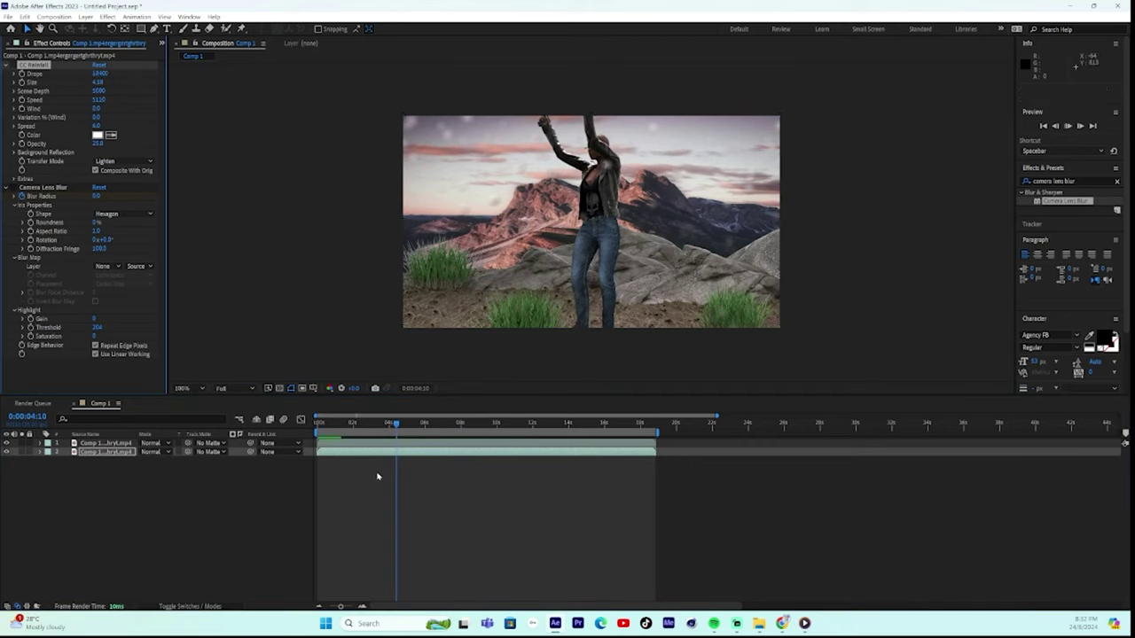
# Step: Turn layer 2's CC Rainfall and Camera Lens Blur back on and preview the heavier rain
pyautogui.press('space')
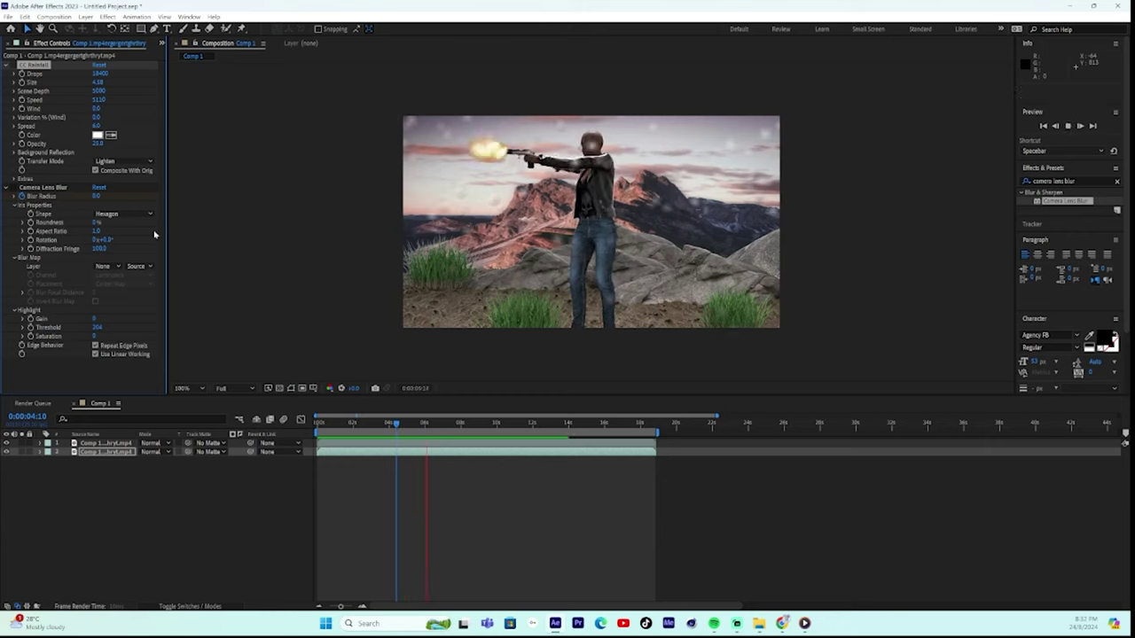
pyautogui.click(12, 66)
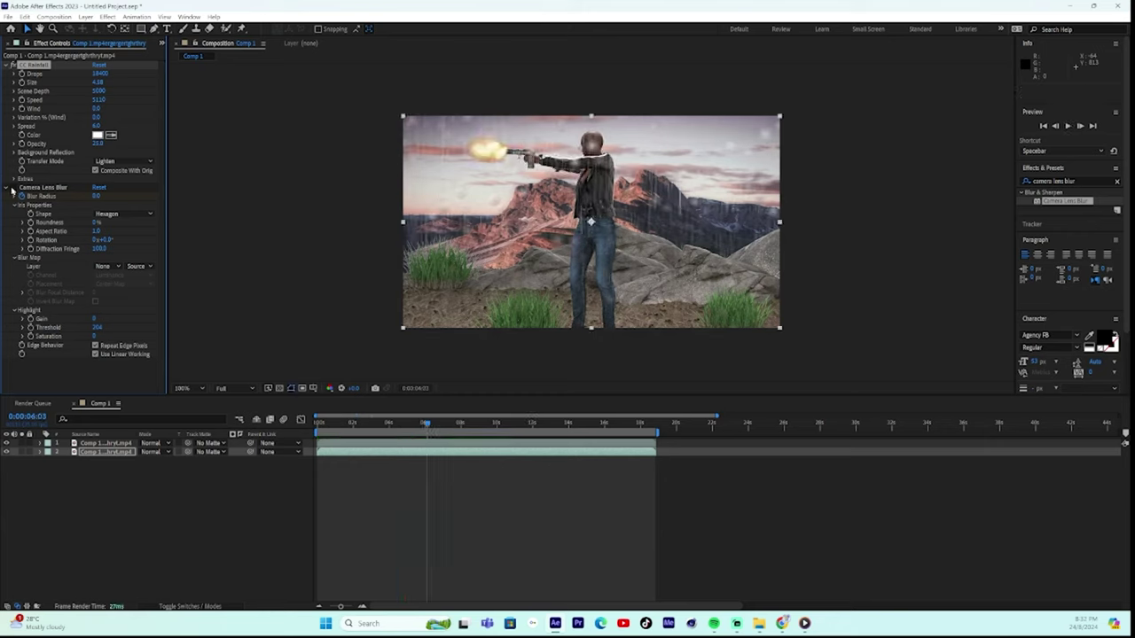
pyautogui.press('space')
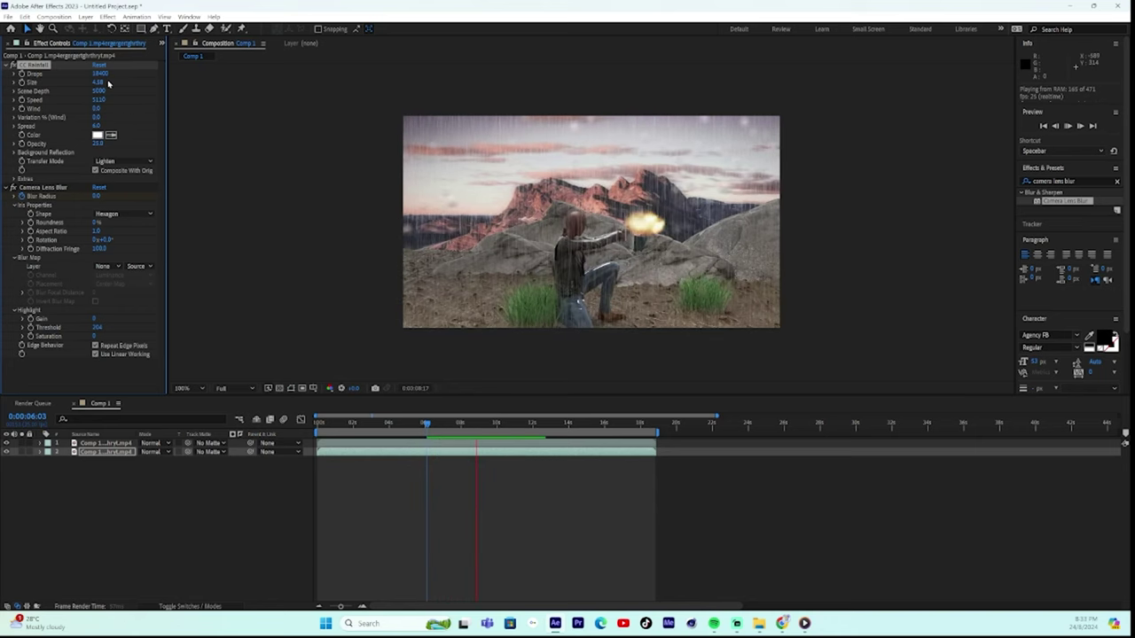
# Step: Reduce layer 2's CC Rainfall Drops to 3200 while previewing the thinner rain
pyautogui.moveTo(74, 74)
pyautogui.mouseDown()
pyautogui.moveTo(63, 73)
pyautogui.moveTo(76, 74)
pyautogui.mouseUp()
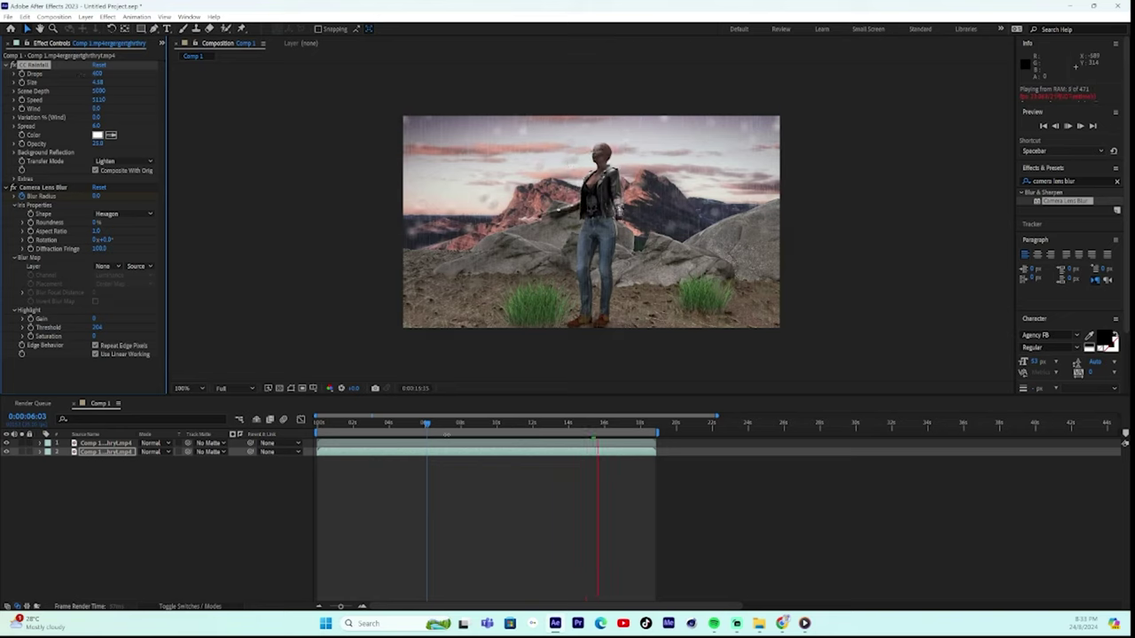
pyautogui.click(447, 427)
pyautogui.press('space')
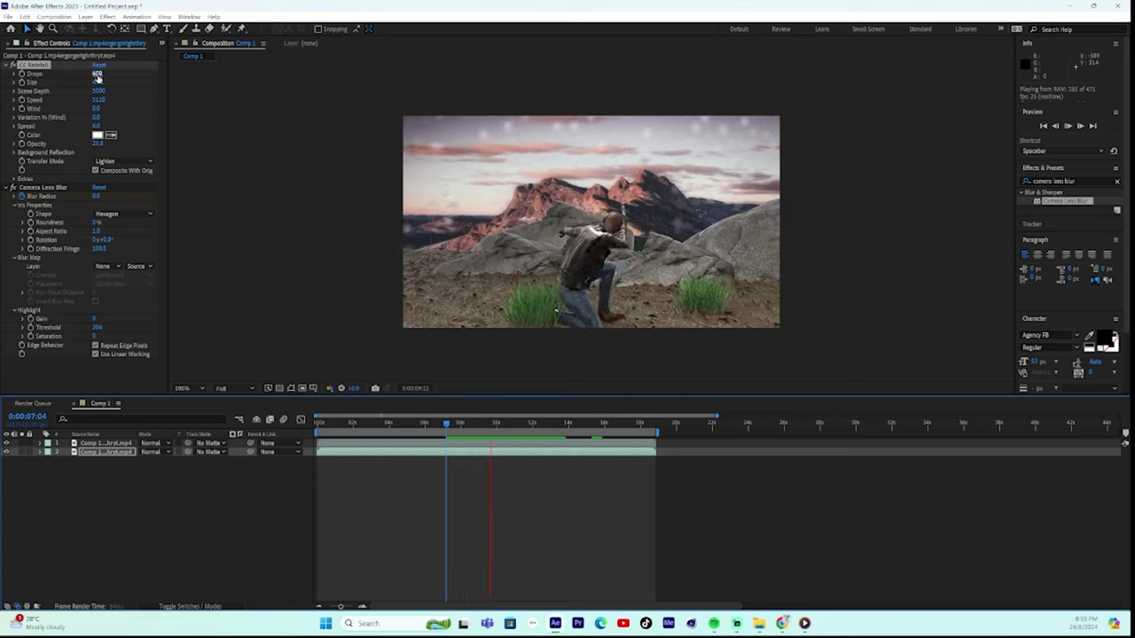
pyautogui.moveTo(98, 75); pyautogui.dragTo(110, 75)
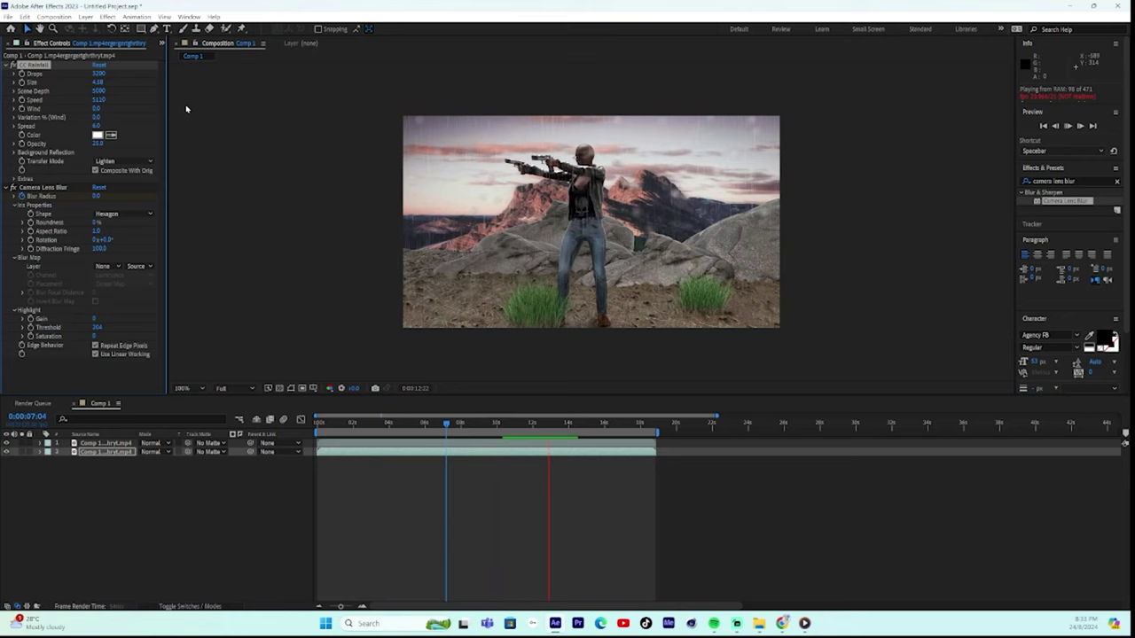
pyautogui.press('space')
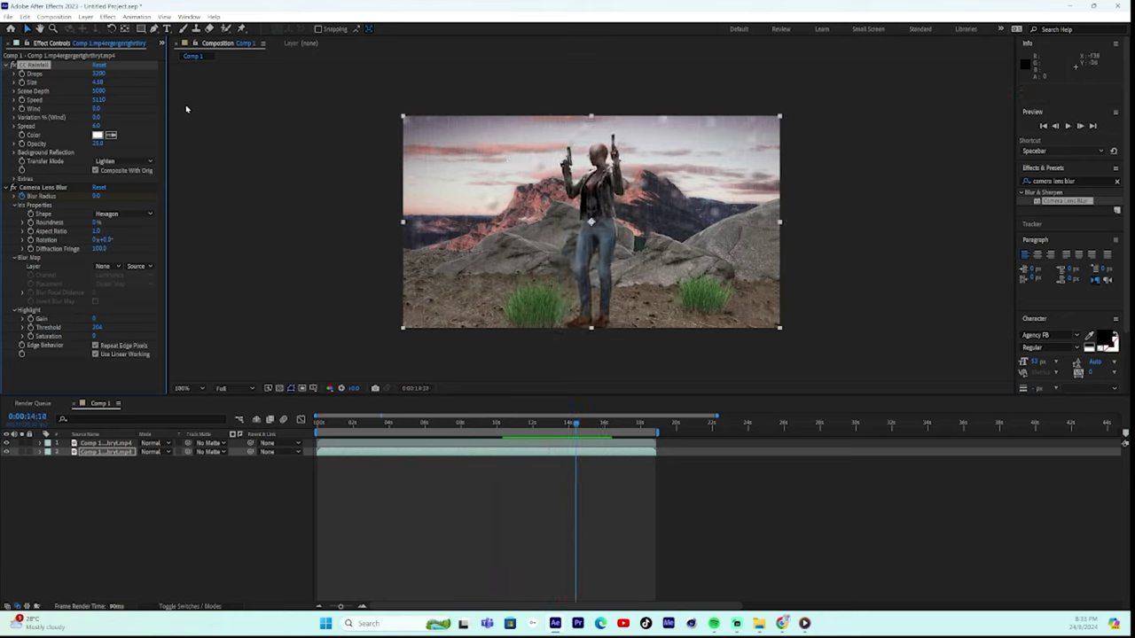